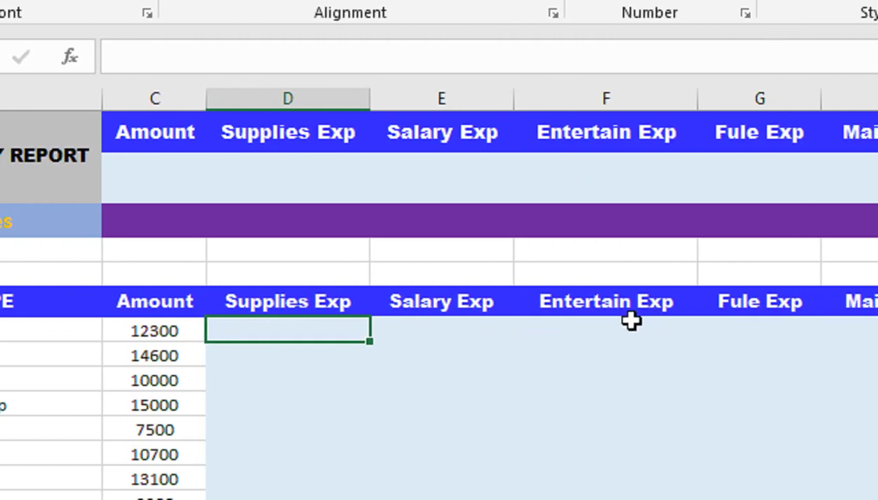
{"action": "left_click_drag", "start_coordinate": [415, 324], "coordinate": [410, 415]}
{"action": "left_click_drag", "start_coordinate": [410, 379], "coordinate": [403, 412]}
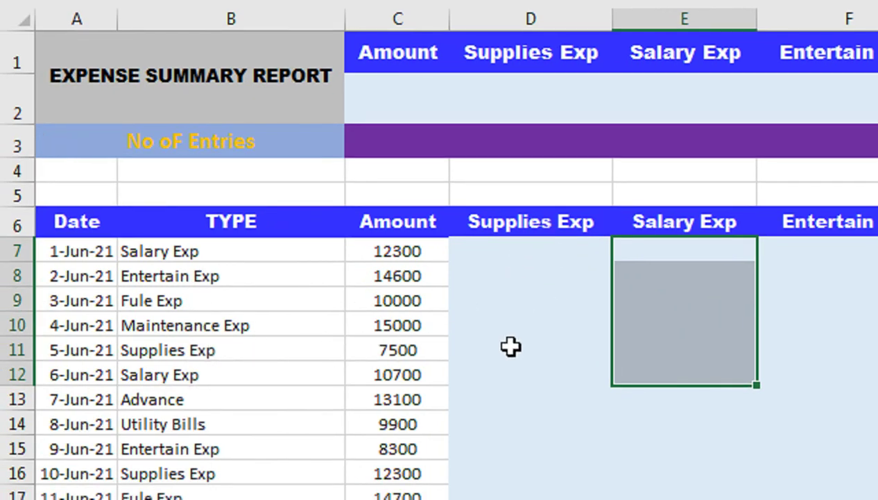
{"action": "left_click", "coordinate": [446, 347]}
{"action": "left_click", "coordinate": [492, 342]}
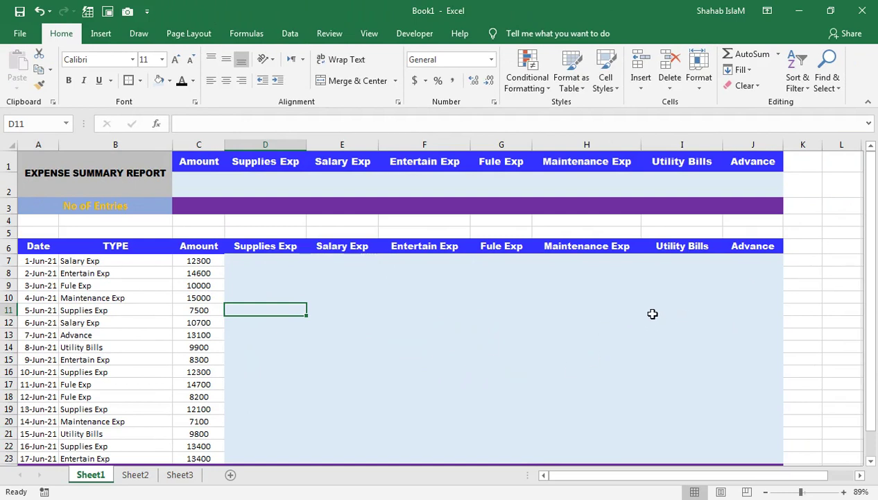
{"action": "scroll", "coordinate": [388, 316], "scroll_direction": "down", "scroll_amount": 1}
{"action": "scroll", "coordinate": [252, 423], "scroll_direction": "up", "scroll_amount": 1}
In D7, begin an IF formula whose logical test starts with the column-locked type reference $B7 followed by an equals sign
{"action": "left_click", "coordinate": [265, 261]}
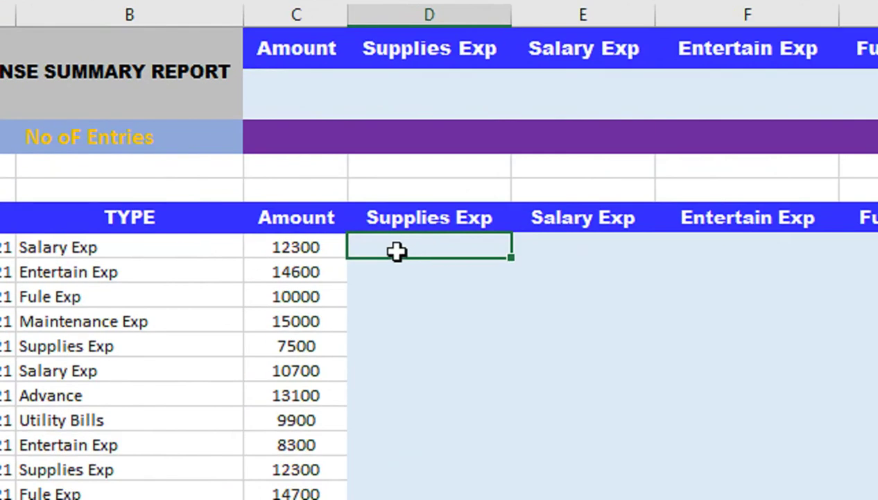
{"action": "type", "text": "=IF("}
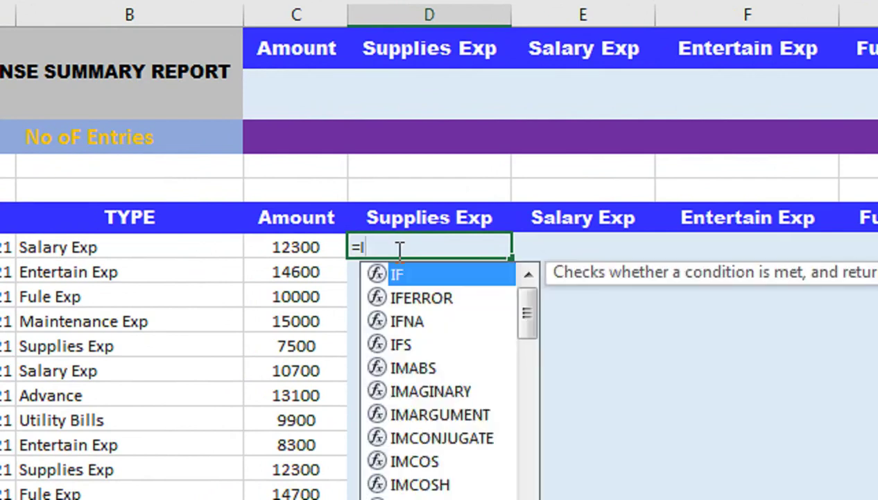
{"action": "left_click", "coordinate": [220, 250]}
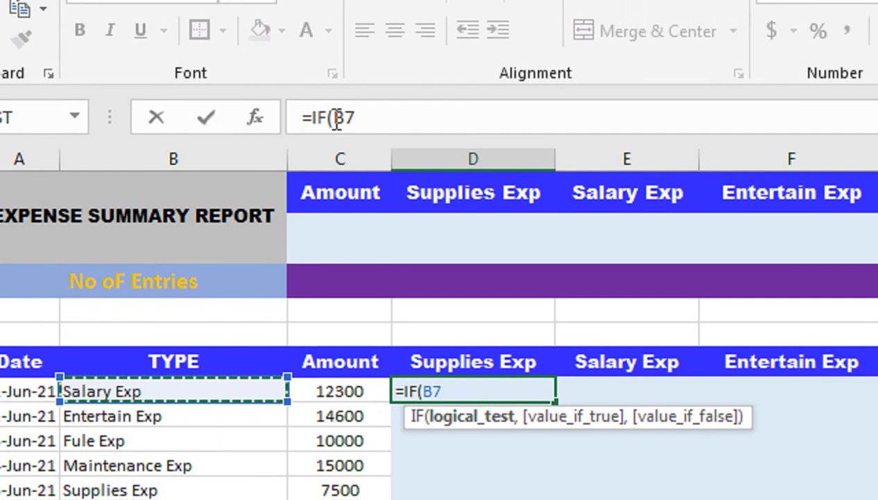
{"action": "left_click", "coordinate": [316, 61]}
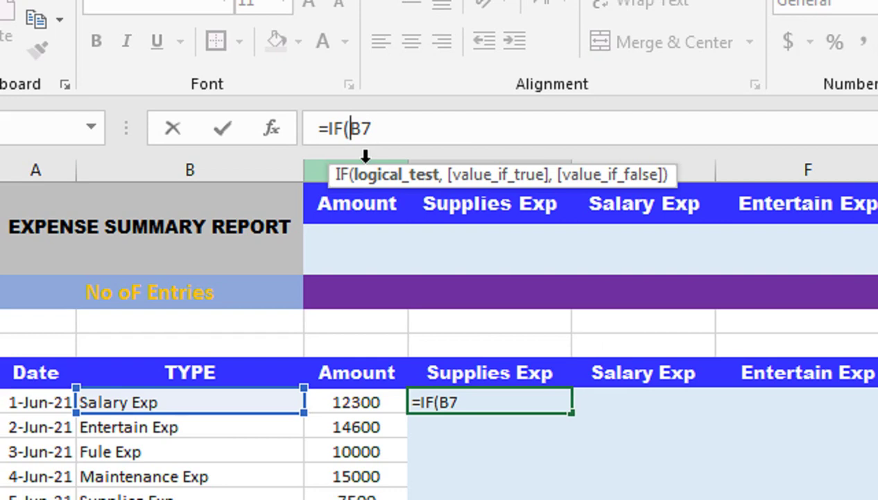
{"action": "type", "text": "$"}
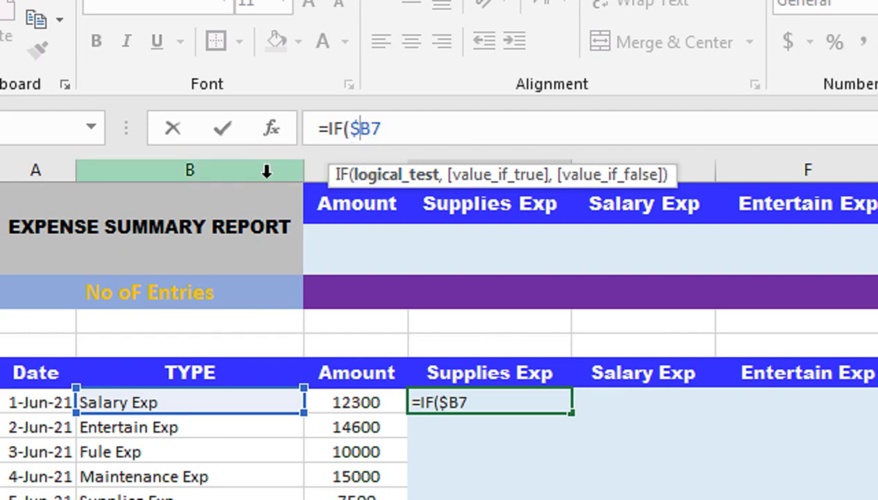
{"action": "left_click", "coordinate": [403, 129]}
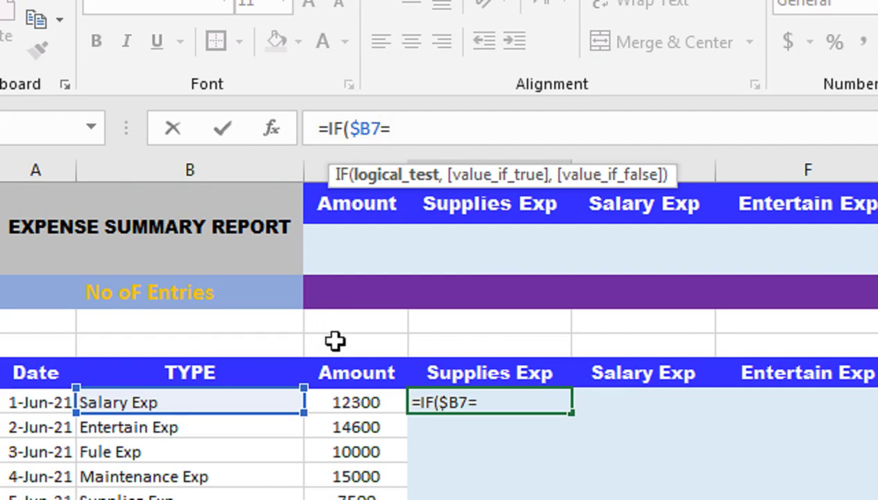
Complete the logical test as $B7=D$6, comparing against the Supplies Exp header in row 6 with its row locked
{"action": "left_click", "coordinate": [452, 372]}
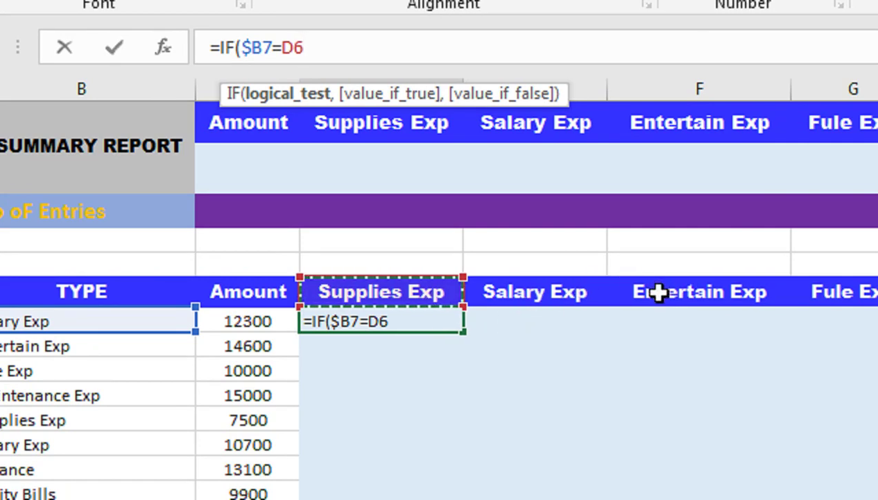
{"action": "left_click", "coordinate": [381, 320]}
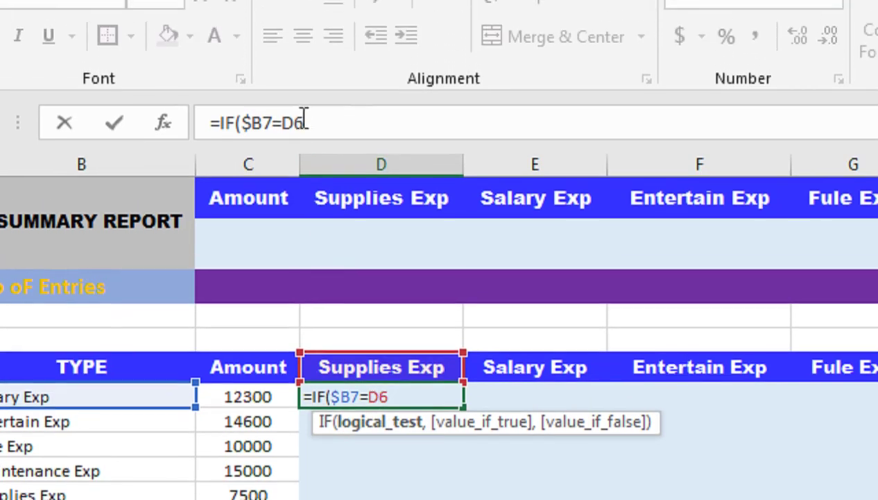
{"action": "left_click", "coordinate": [297, 47]}
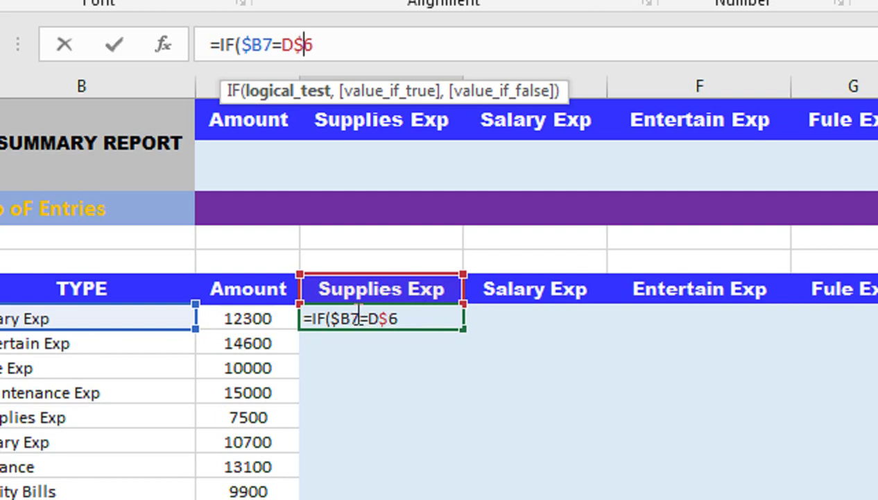
{"action": "left_click", "coordinate": [420, 317]}
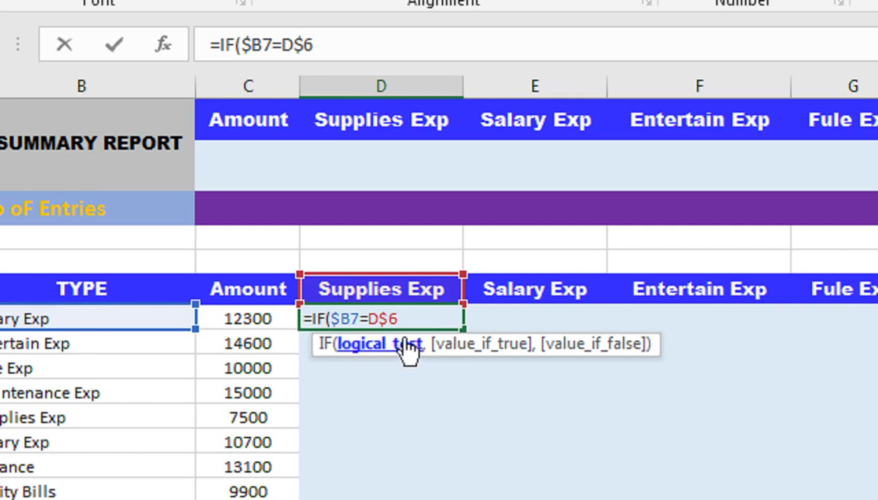
{"action": "type", "text": ","}
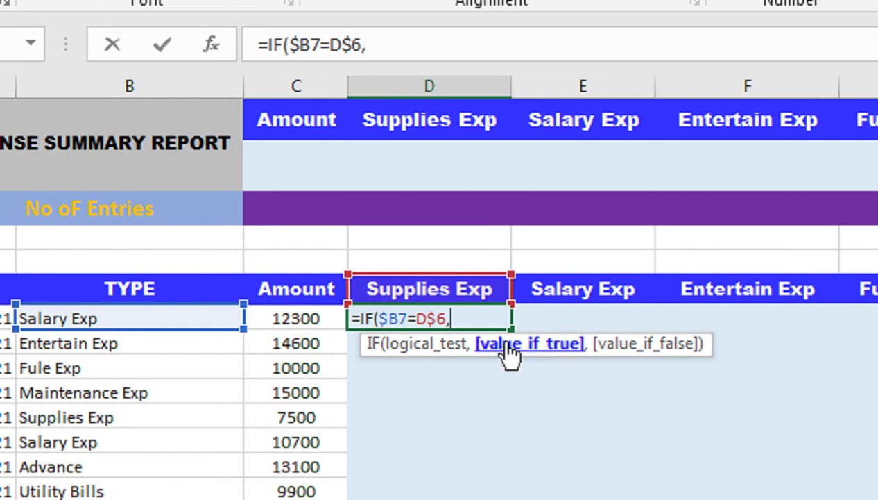
Return $C7 if true and 0 if false, and enter the finished formula =IF($B7=D$6,$C7,0) in D7
{"action": "left_click", "coordinate": [294, 316]}
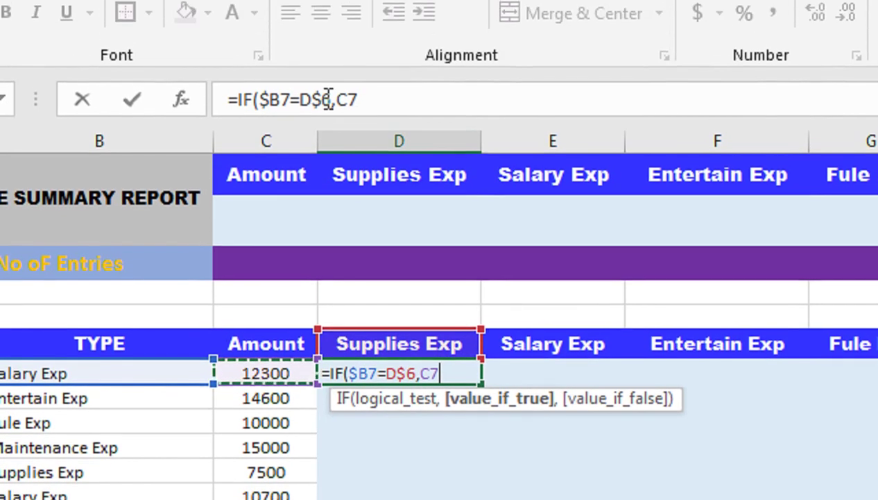
{"action": "left_click", "coordinate": [336, 12]}
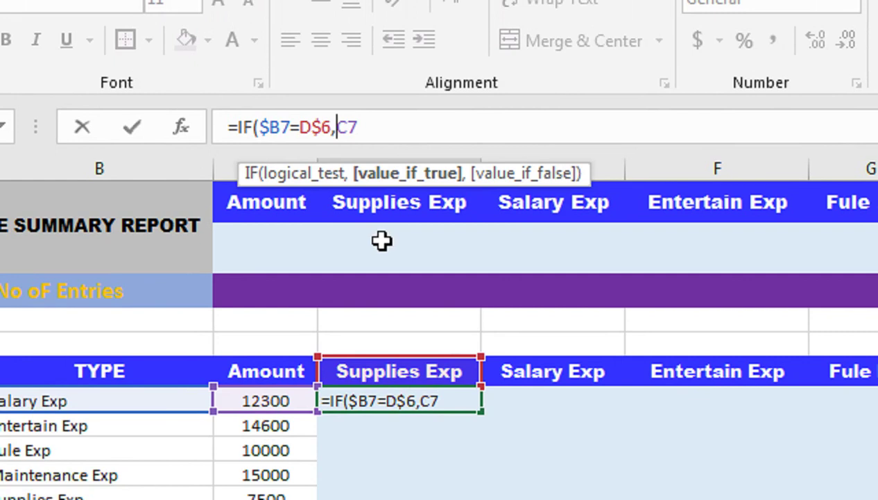
{"action": "type", "text": "$"}
{"action": "left_click", "coordinate": [399, 127]}
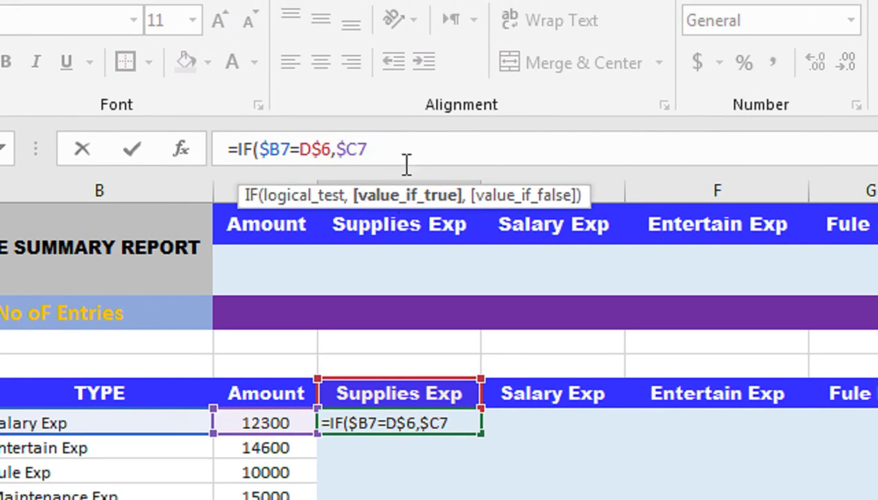
{"action": "type", "text": ",0"}
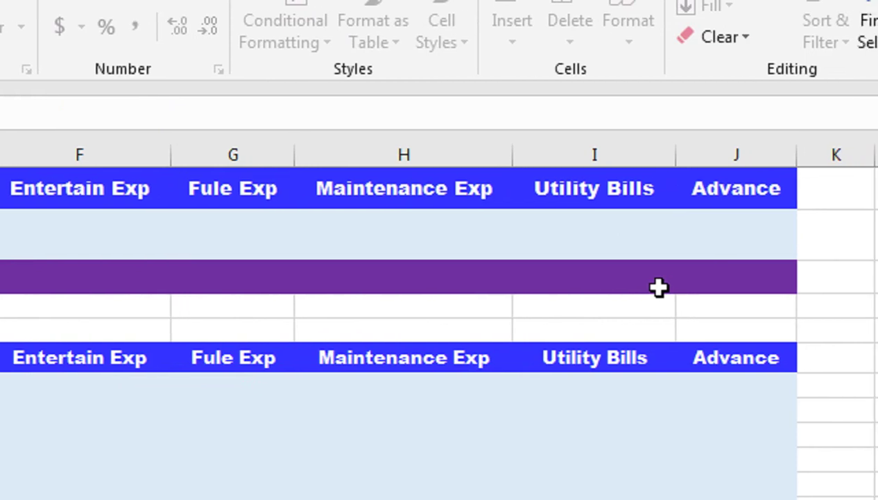
{"action": "left_click", "coordinate": [352, 124]}
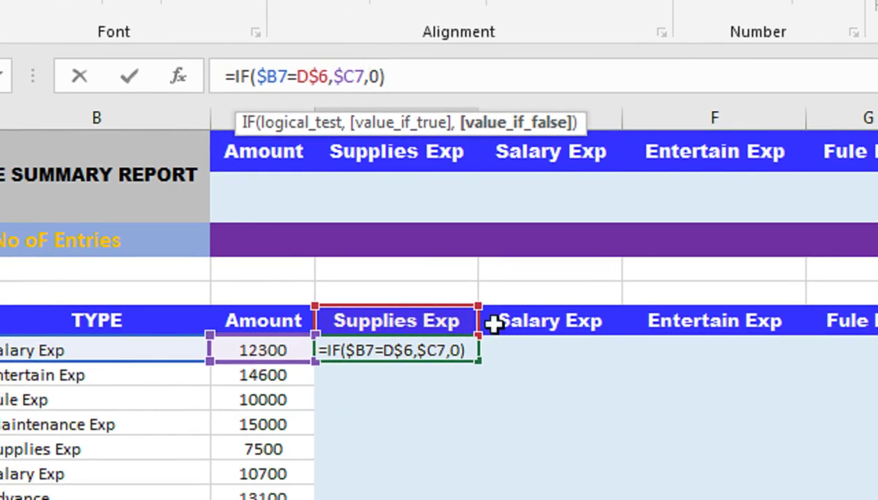
{"action": "key", "text": "Return"}
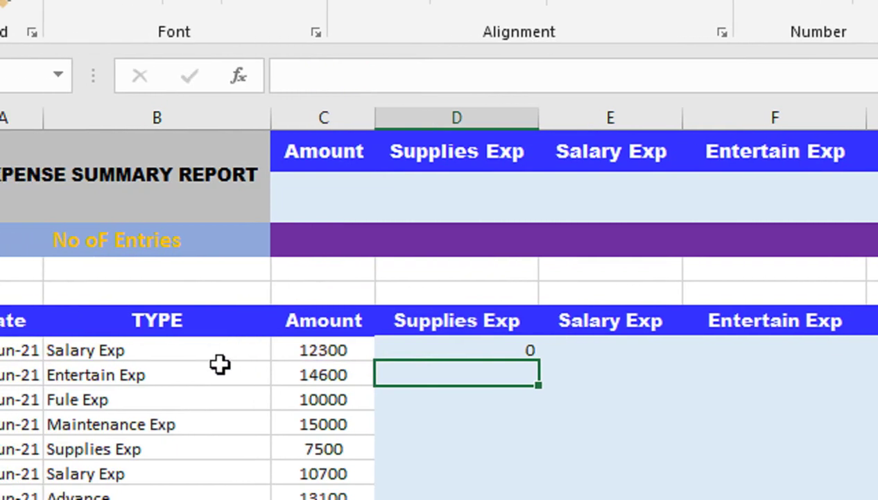
Fill the D7 formula across all expense columns and entry rows, covering D7:J23
{"action": "left_click", "coordinate": [427, 353]}
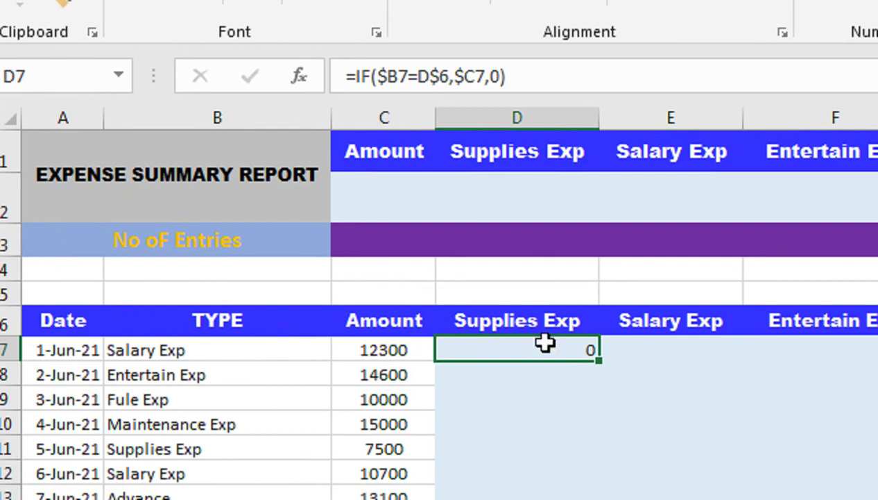
{"action": "left_click", "coordinate": [587, 329]}
{"action": "left_click", "coordinate": [583, 350]}
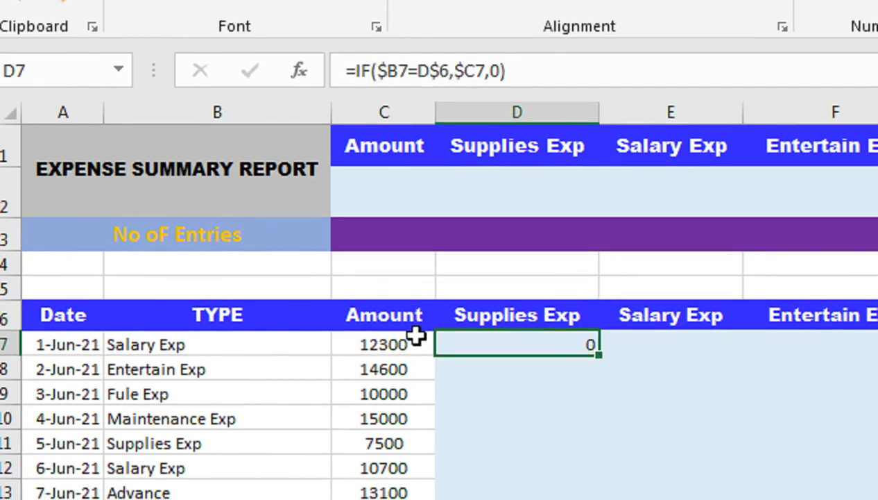
{"action": "left_click_drag", "start_coordinate": [572, 351], "coordinate": [719, 328]}
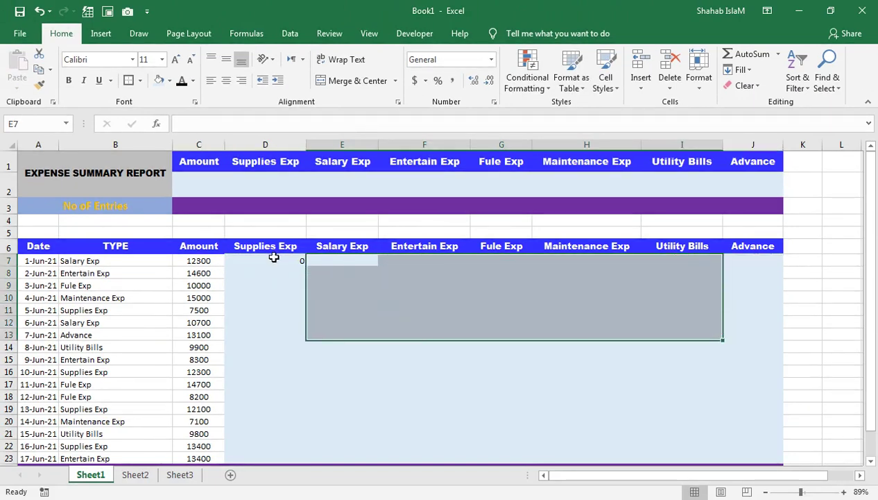
{"action": "left_click_drag", "start_coordinate": [274, 258], "coordinate": [754, 456]}
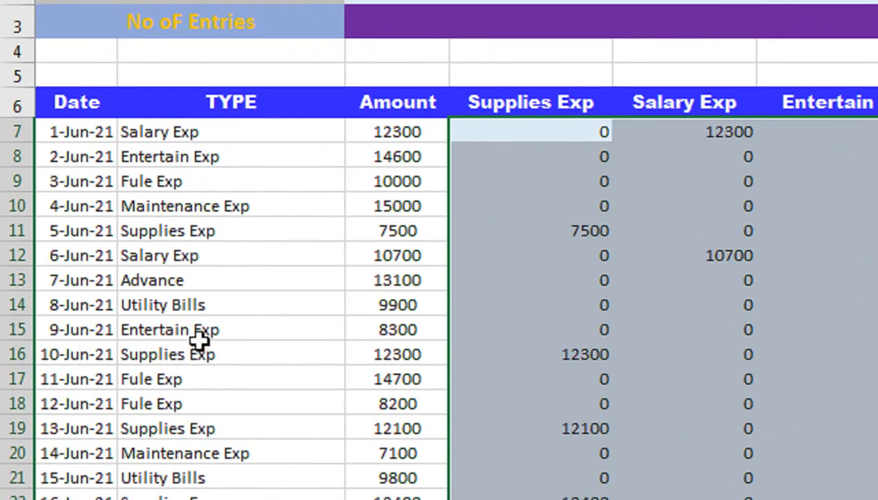
Copy the Fule Exp type from B9 into B14 to test how the formulas respond
{"action": "left_click", "coordinate": [168, 181]}
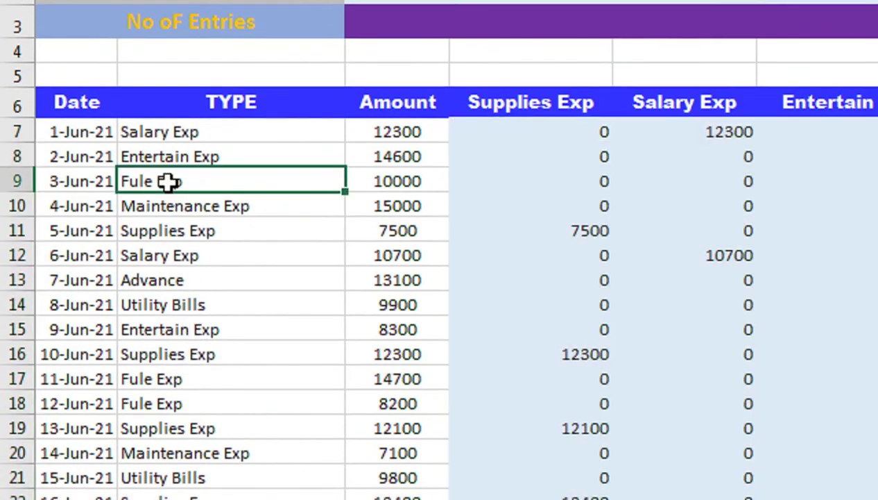
{"action": "key", "text": "ctrl+c"}
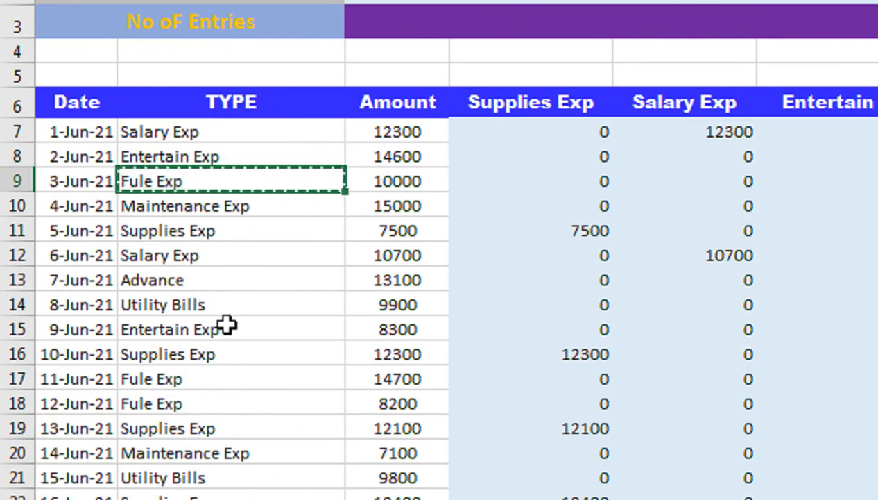
{"action": "left_click", "coordinate": [237, 304]}
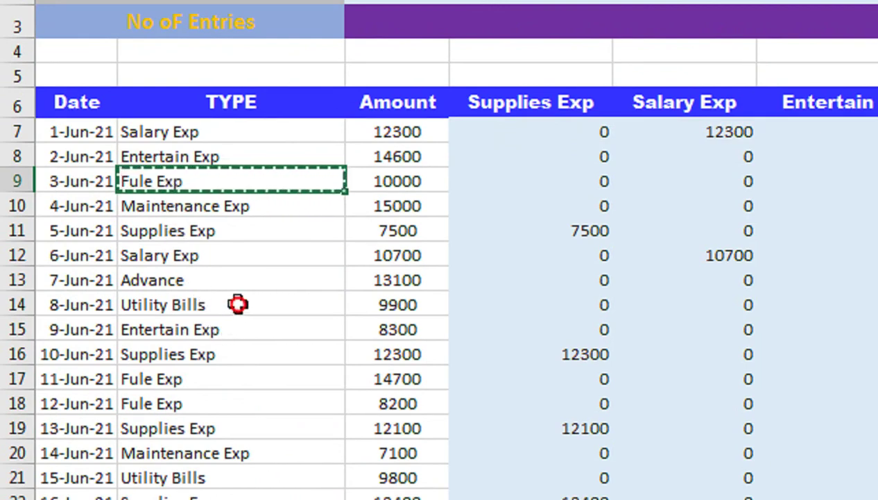
{"action": "key", "text": "ctrl+v"}
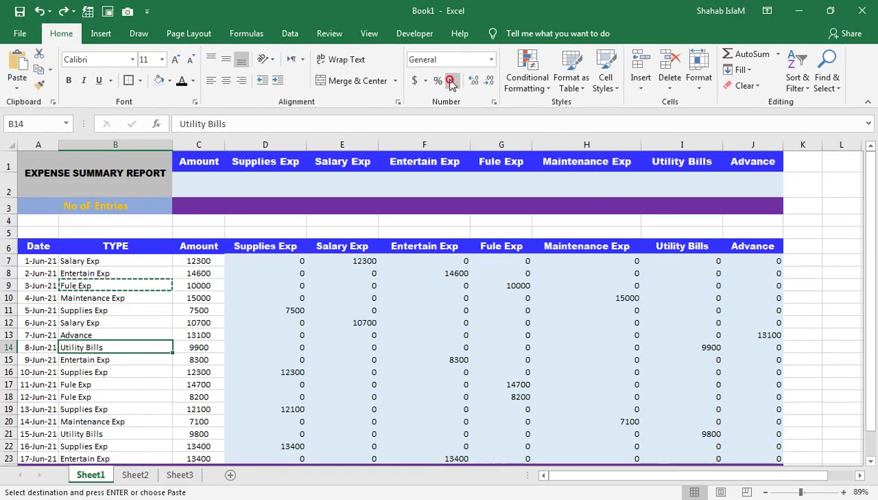
Apply the comma number style to the distributed expense amounts in D7:J23
{"action": "left_click", "coordinate": [453, 81]}
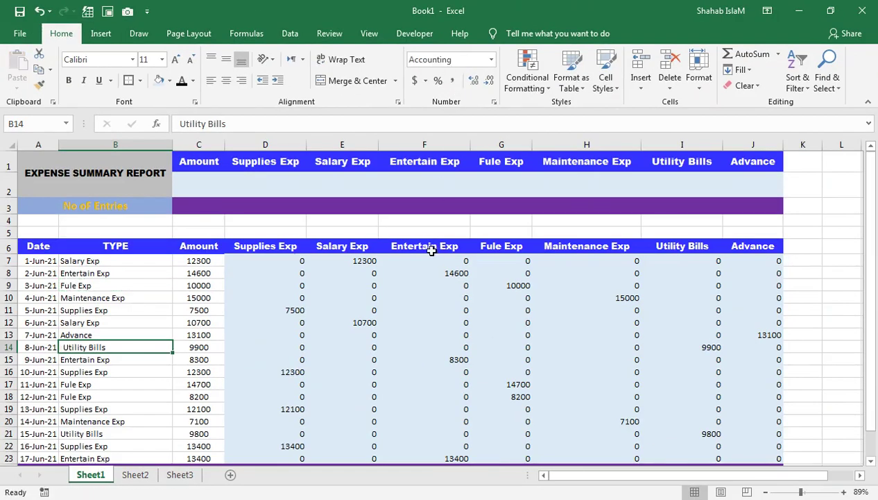
{"action": "left_click_drag", "start_coordinate": [283, 265], "coordinate": [749, 457]}
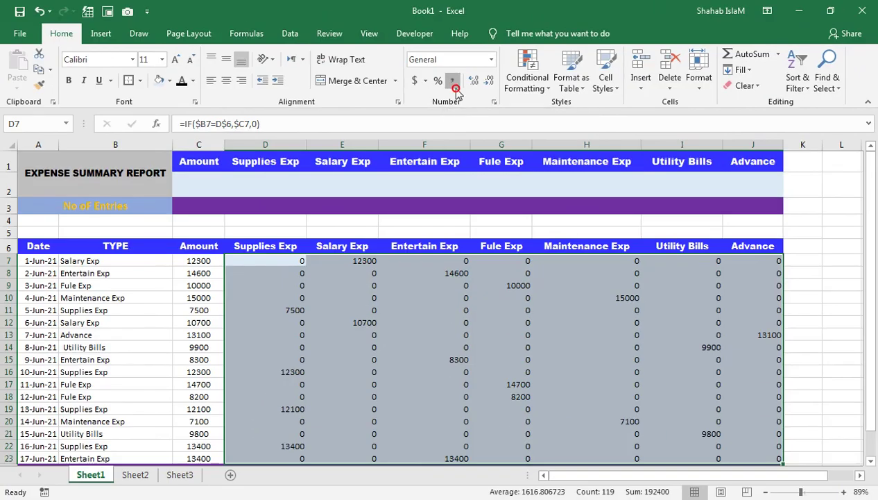
{"action": "left_click", "coordinate": [406, 163]}
{"action": "left_click", "coordinate": [345, 272]}
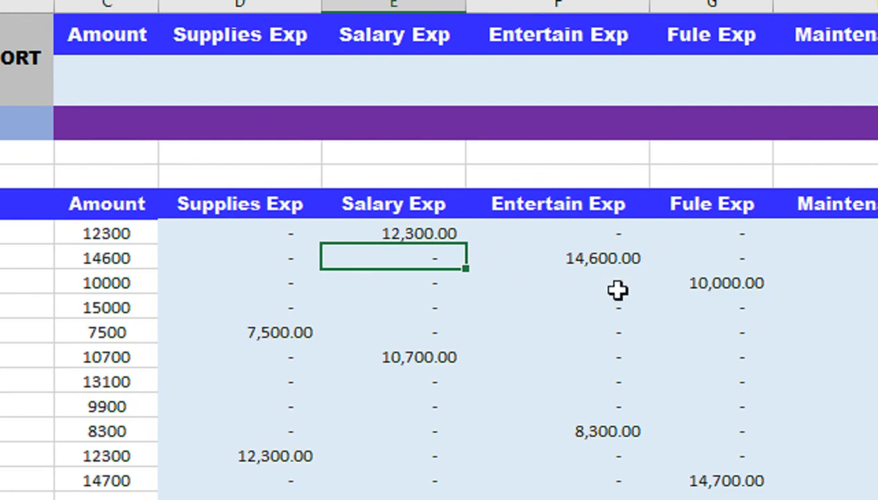
{"action": "scroll", "coordinate": [616, 295], "scroll_direction": "down", "scroll_amount": 1}
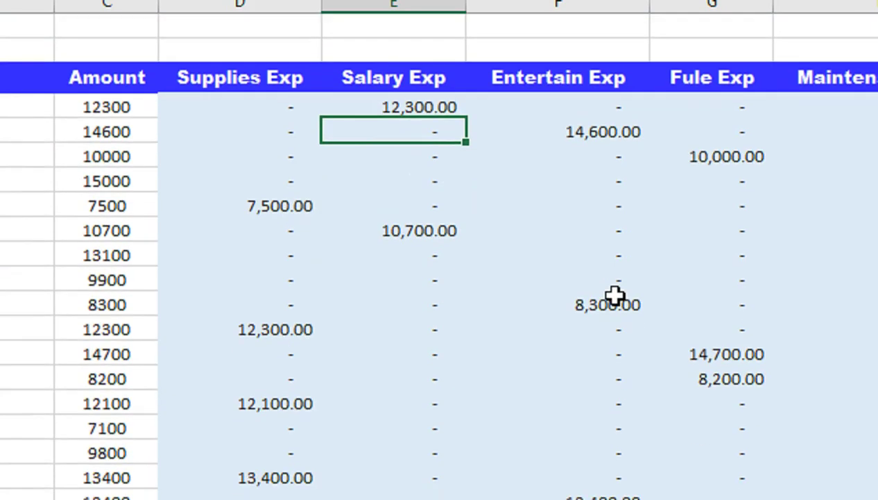
{"action": "scroll", "coordinate": [616, 294], "scroll_direction": "up", "scroll_amount": 1}
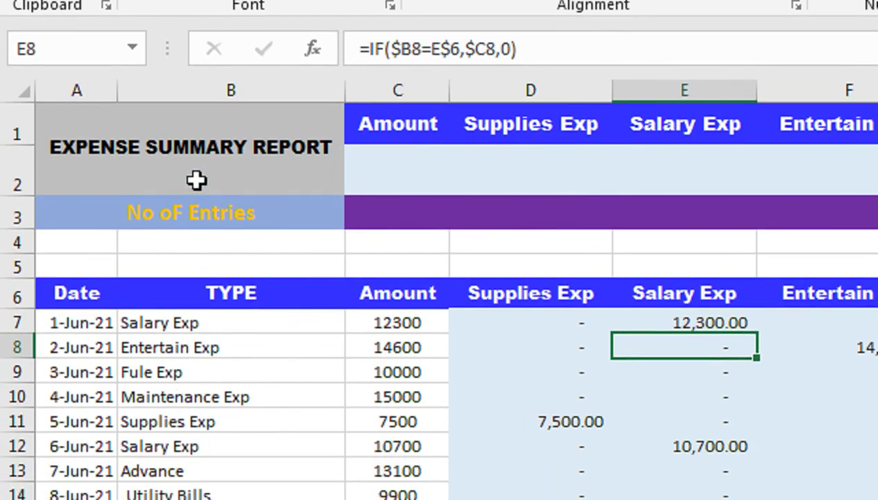
Increase the height of row 24, the first purple row beneath the expense entries
{"action": "left_click", "coordinate": [402, 192]}
{"action": "scroll", "coordinate": [435, 310], "scroll_direction": "down", "scroll_amount": 3}
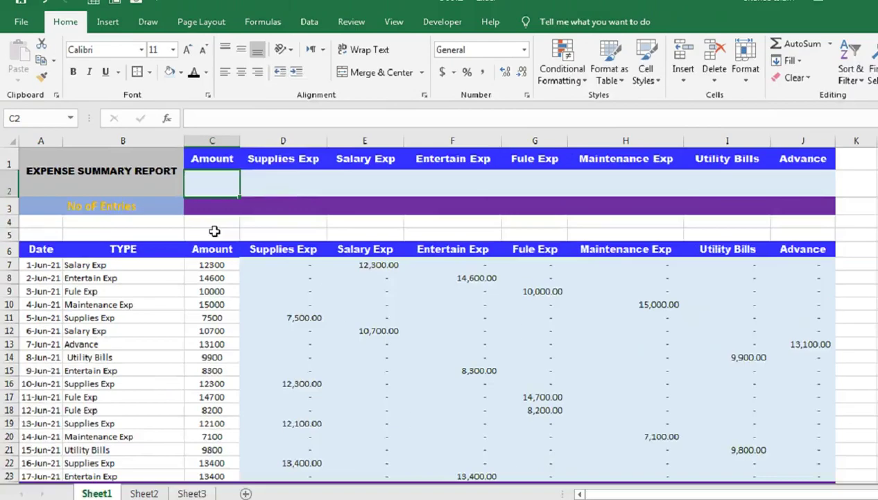
{"action": "left_click_drag", "start_coordinate": [278, 333], "coordinate": [666, 336]}
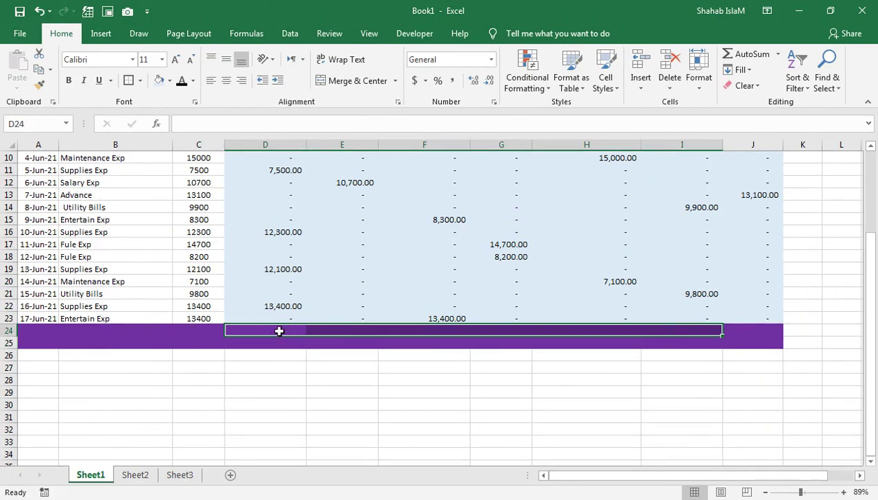
{"action": "left_click_drag", "start_coordinate": [278, 331], "coordinate": [280, 340]}
{"action": "left_click_drag", "start_coordinate": [5, 335], "coordinate": [6, 345]}
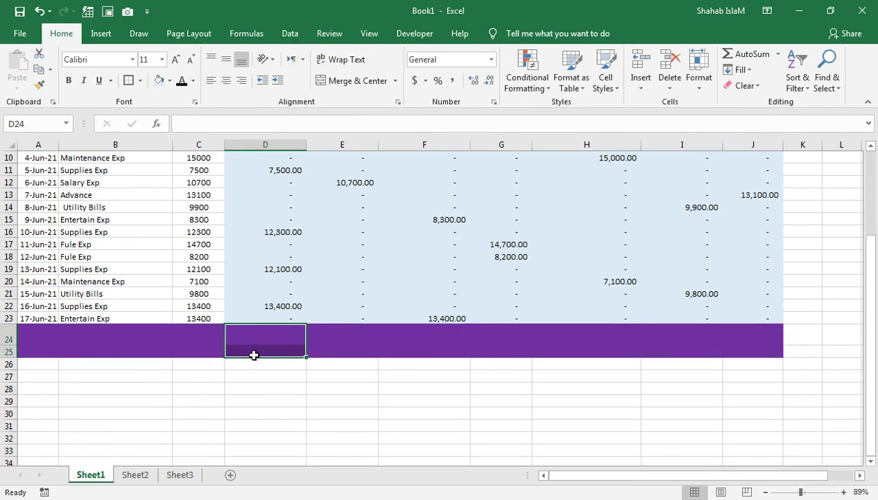
Total each expense column into D24:J24 with AutoSum, and format the totals in white, centred horizontally and vertically
{"action": "left_click_drag", "start_coordinate": [264, 339], "coordinate": [738, 332]}
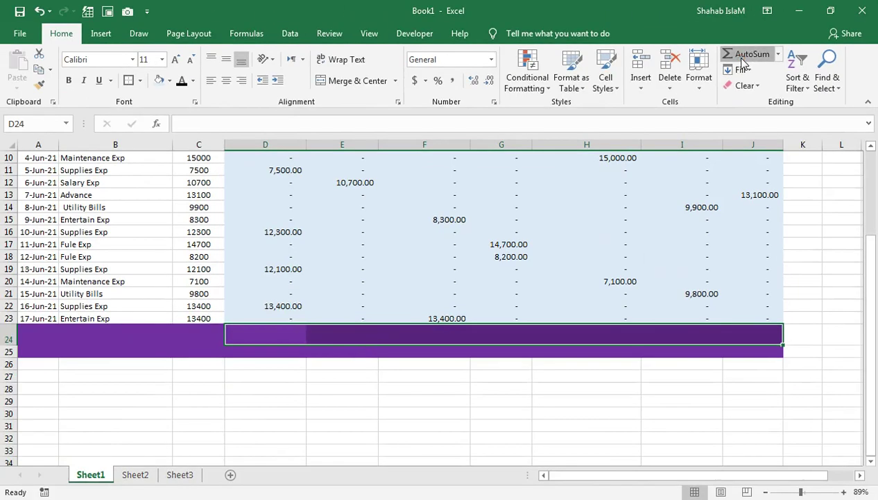
{"action": "left_click", "coordinate": [598, 111]}
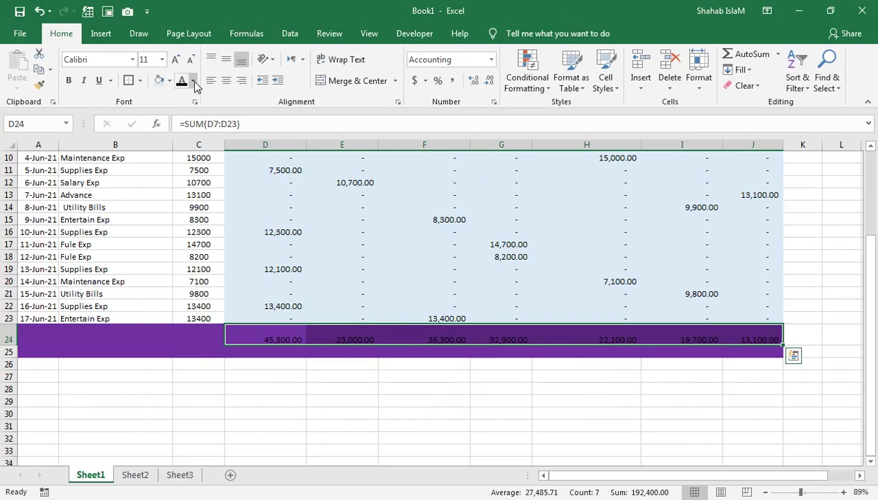
{"action": "left_click", "coordinate": [193, 81]}
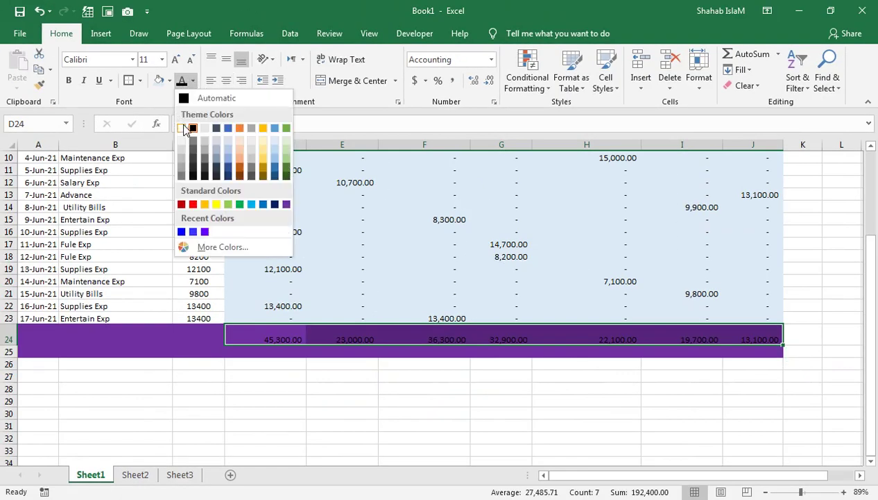
{"action": "left_click", "coordinate": [183, 128]}
{"action": "left_click", "coordinate": [226, 60]}
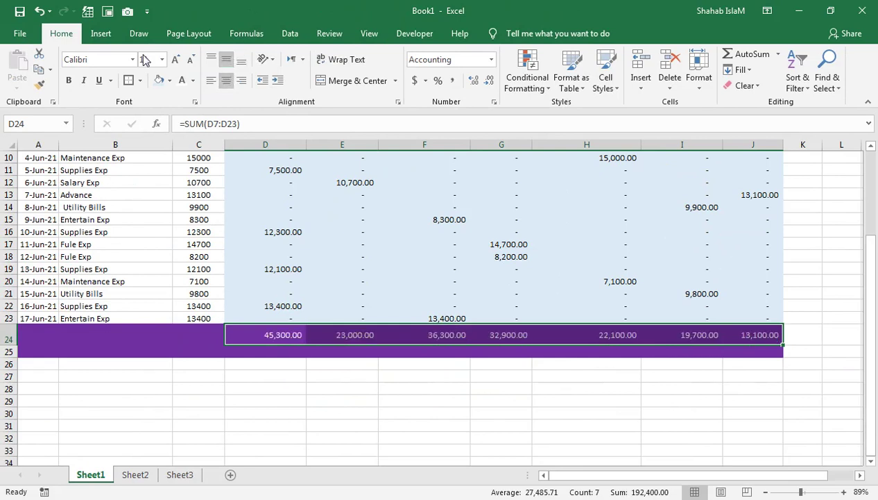
Set the totals in D24:J24 to Arial Black, size 14, and widen columns G and J to fit them
{"action": "left_click", "coordinate": [132, 60]}
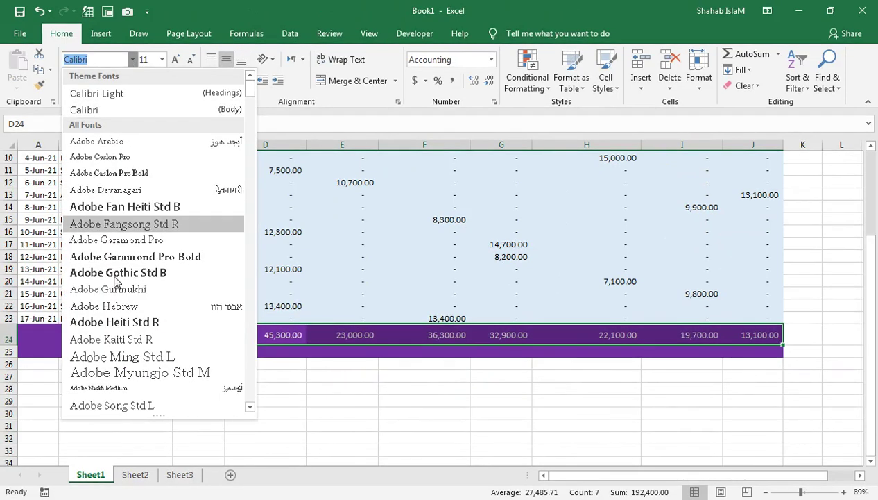
{"action": "scroll", "coordinate": [111, 313], "scroll_direction": "down", "scroll_amount": 4}
{"action": "scroll", "coordinate": [132, 326], "scroll_direction": "down", "scroll_amount": 1}
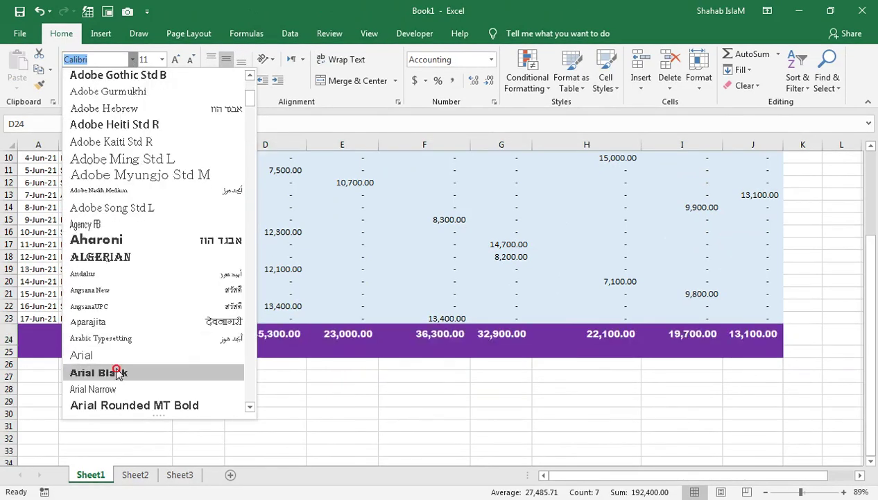
{"action": "left_click", "coordinate": [121, 369]}
{"action": "left_click", "coordinate": [175, 59]}
{"action": "left_click", "coordinate": [174, 60]}
{"action": "left_click_drag", "start_coordinate": [540, 144], "coordinate": [559, 145]}
{"action": "left_click_drag", "start_coordinate": [807, 143], "coordinate": [827, 145]}
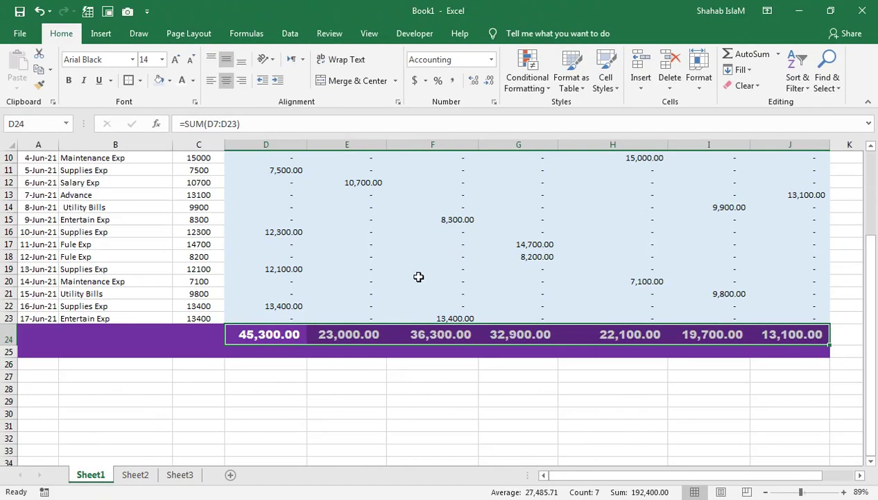
Widen column C and total the amounts C7:C23 in C24 with AutoSum
{"action": "scroll", "coordinate": [419, 277], "scroll_direction": "up", "scroll_amount": 3}
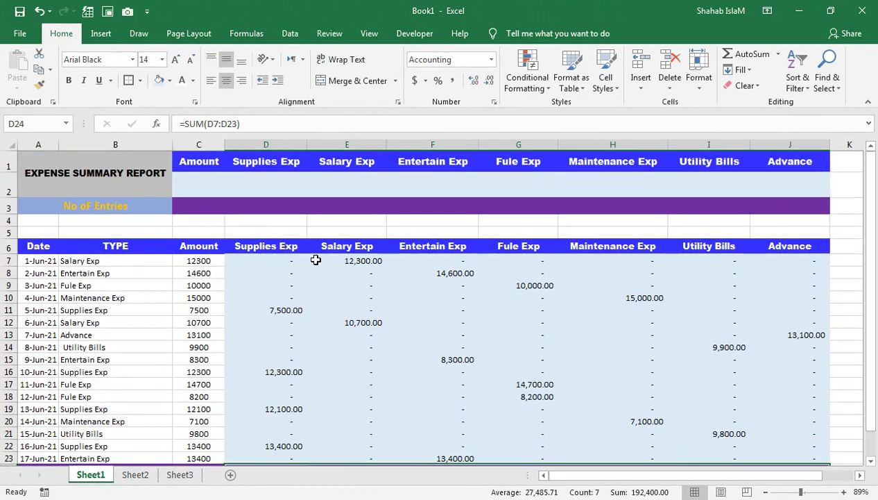
{"action": "scroll", "coordinate": [313, 259], "scroll_direction": "down", "scroll_amount": 1}
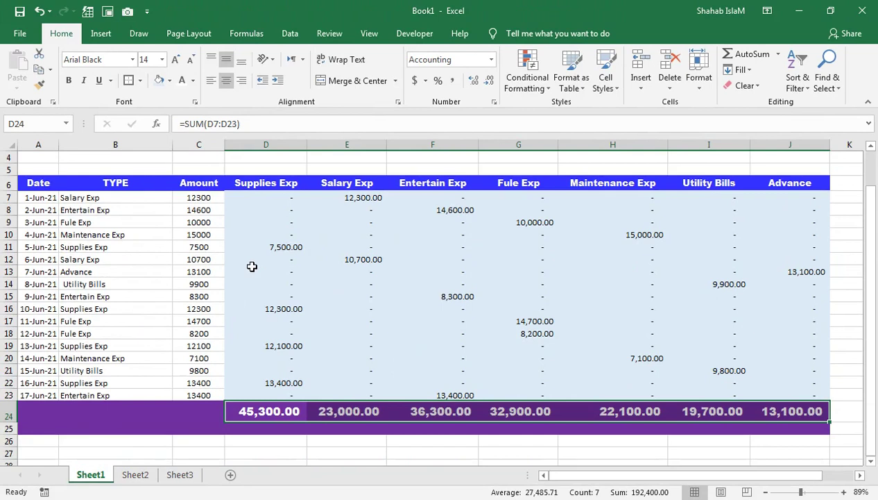
{"action": "left_click", "coordinate": [208, 411]}
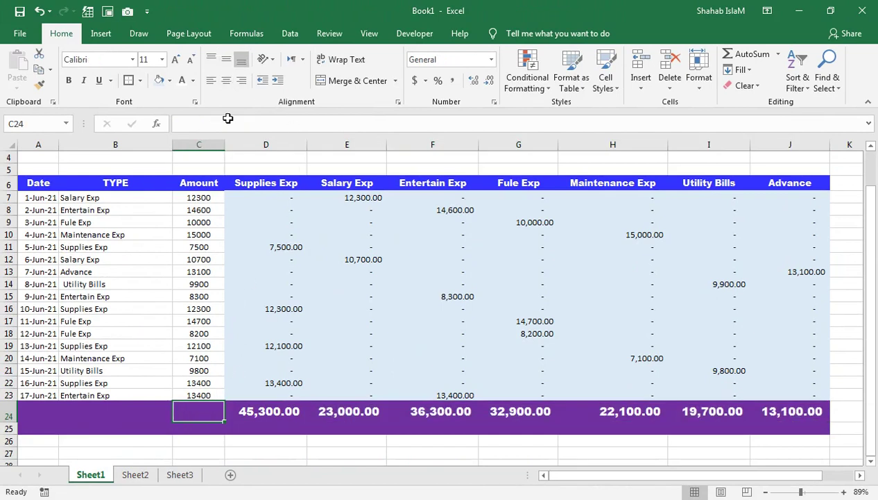
{"action": "left_click_drag", "start_coordinate": [227, 145], "coordinate": [242, 145]}
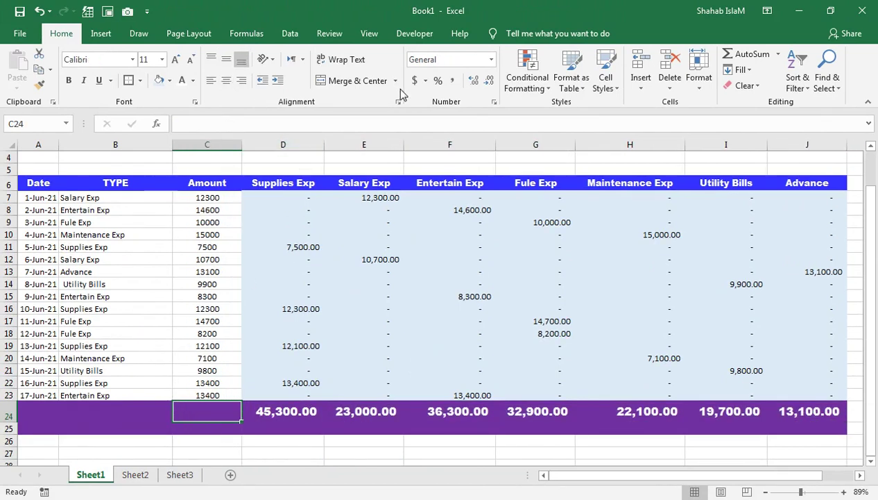
{"action": "left_click", "coordinate": [749, 54]}
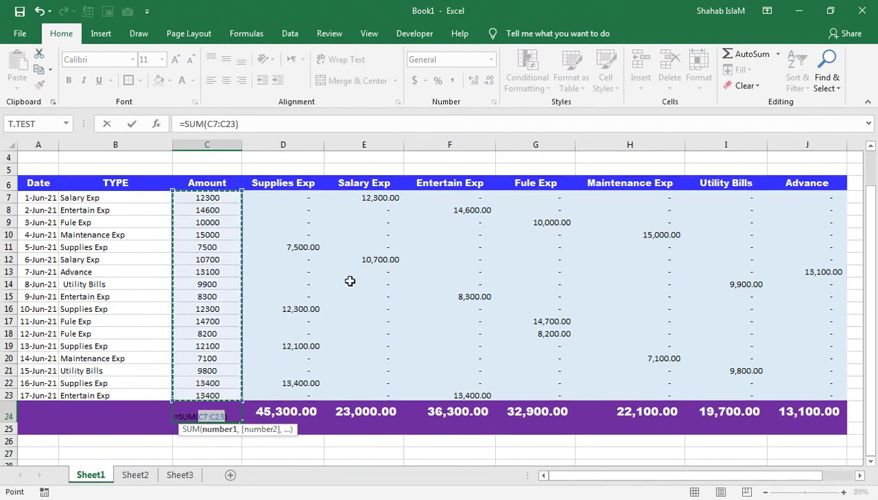
{"action": "key", "text": "Return"}
Copy the formatting of D24 onto the total in C24 and autofit the width of column C
{"action": "left_click", "coordinate": [277, 413]}
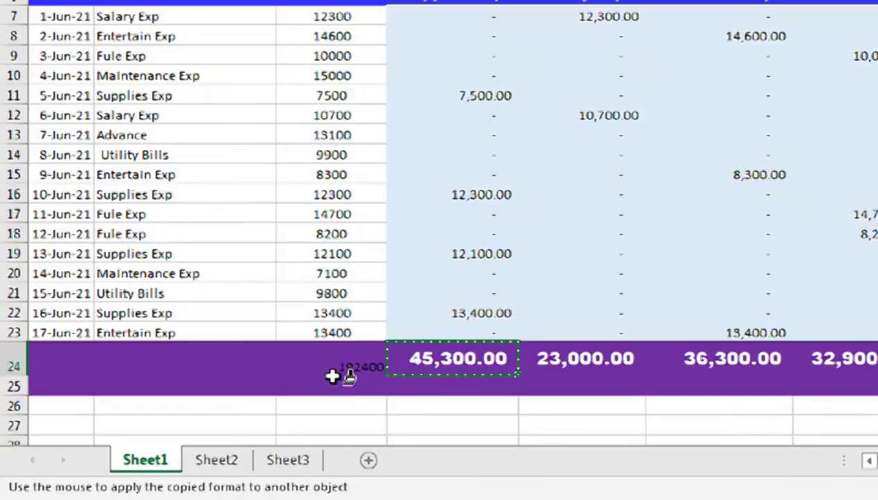
{"action": "left_click", "coordinate": [210, 416]}
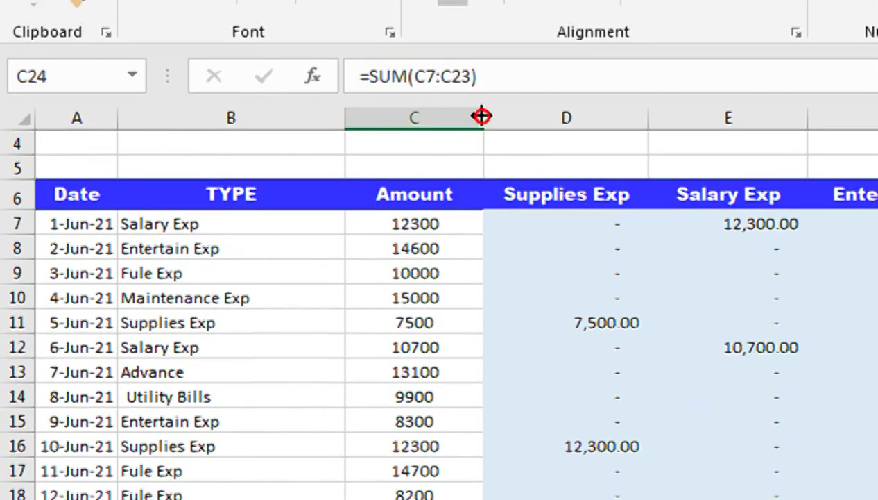
{"action": "double_click", "coordinate": [481, 111]}
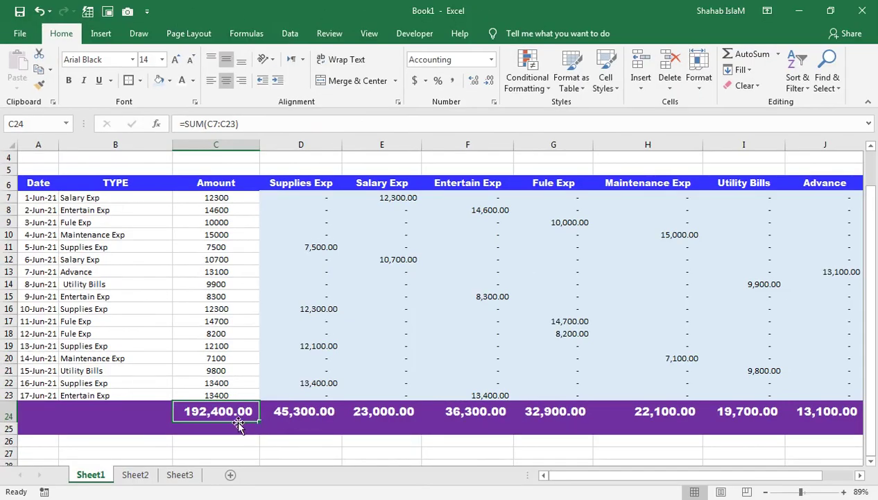
Link summary cell C2 to the overall amount total with the formula =C24
{"action": "scroll", "coordinate": [238, 425], "scroll_direction": "up", "scroll_amount": 1}
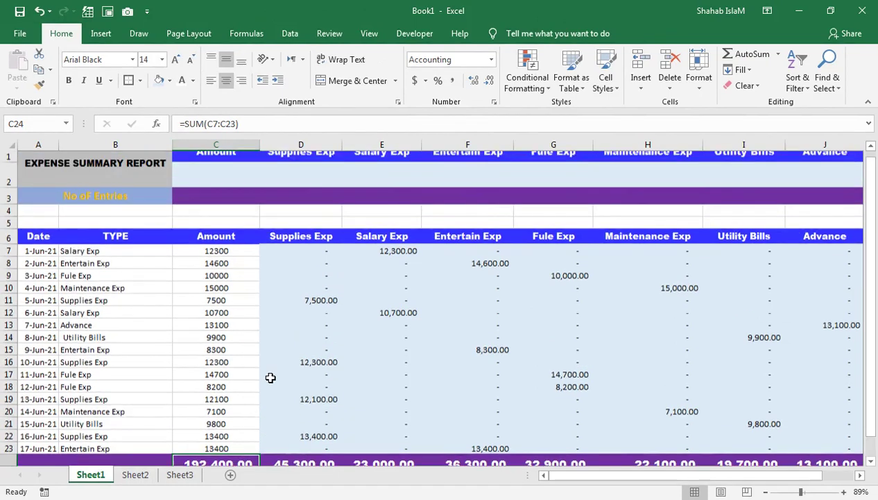
{"action": "left_click", "coordinate": [207, 181]}
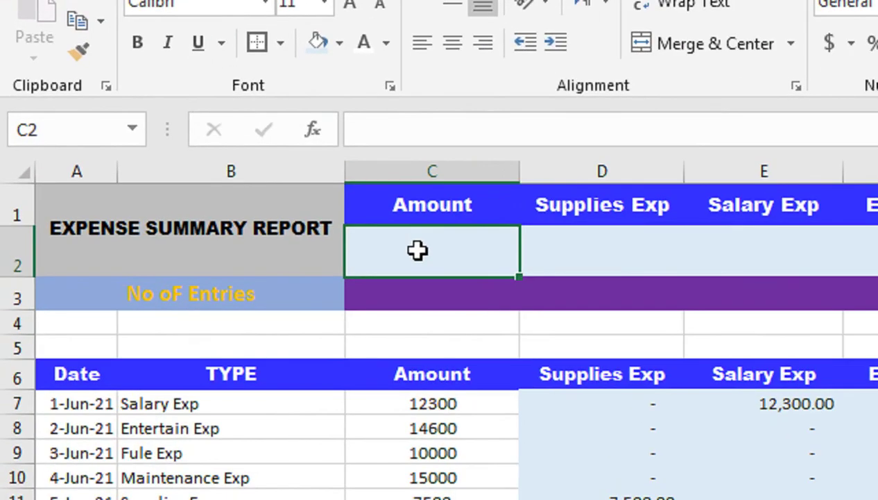
{"action": "type", "text": "="}
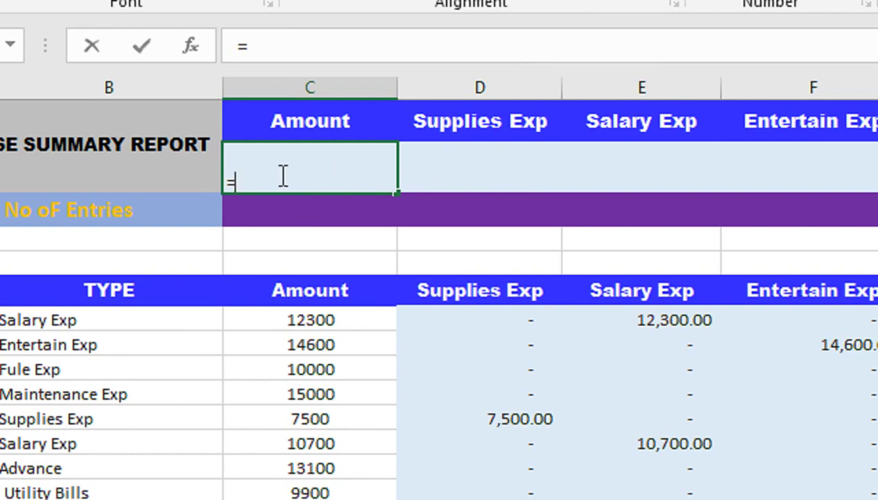
{"action": "scroll", "coordinate": [290, 471], "scroll_direction": "down", "scroll_amount": 3}
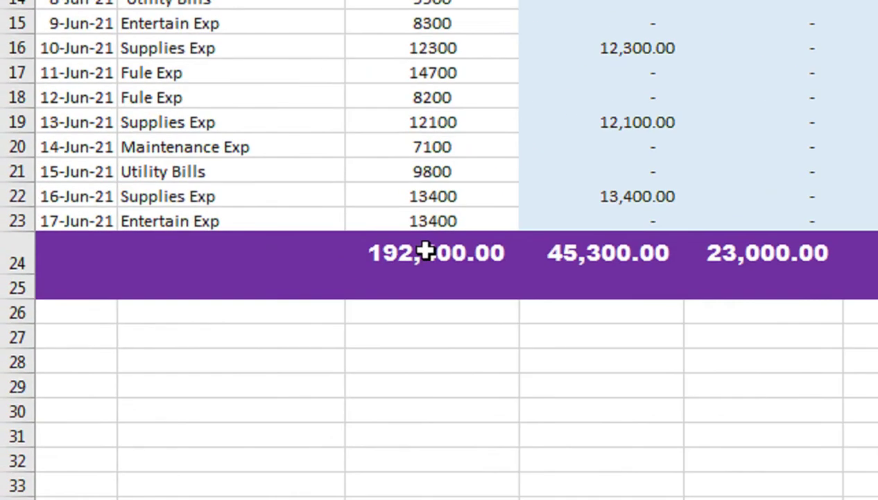
{"action": "left_click", "coordinate": [425, 251]}
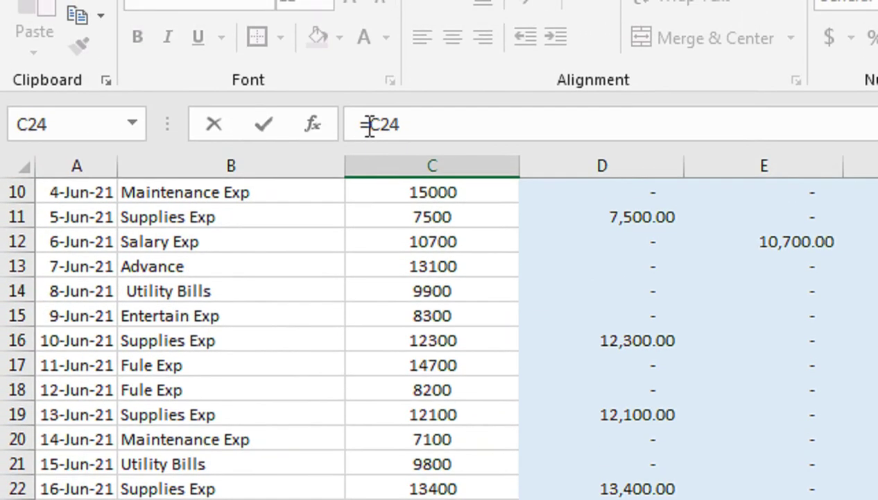
{"action": "scroll", "coordinate": [365, 259], "scroll_direction": "up", "scroll_amount": 2}
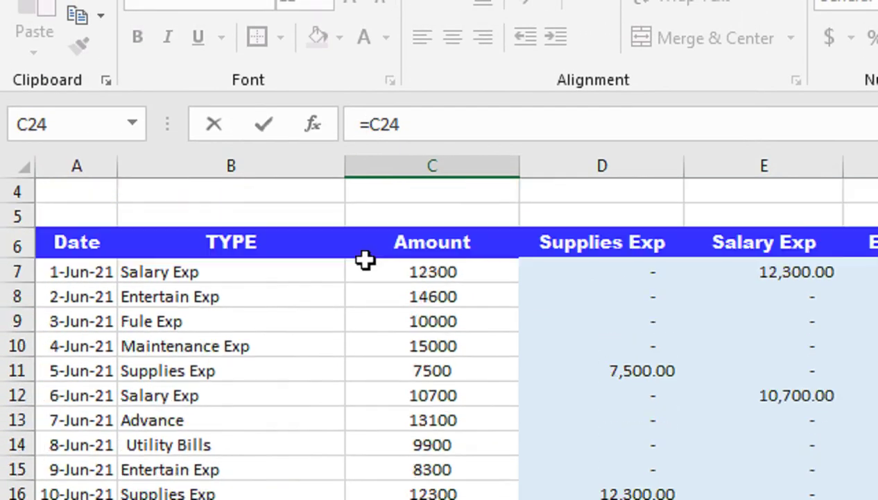
{"action": "scroll", "coordinate": [431, 264], "scroll_direction": "up", "scroll_amount": 1}
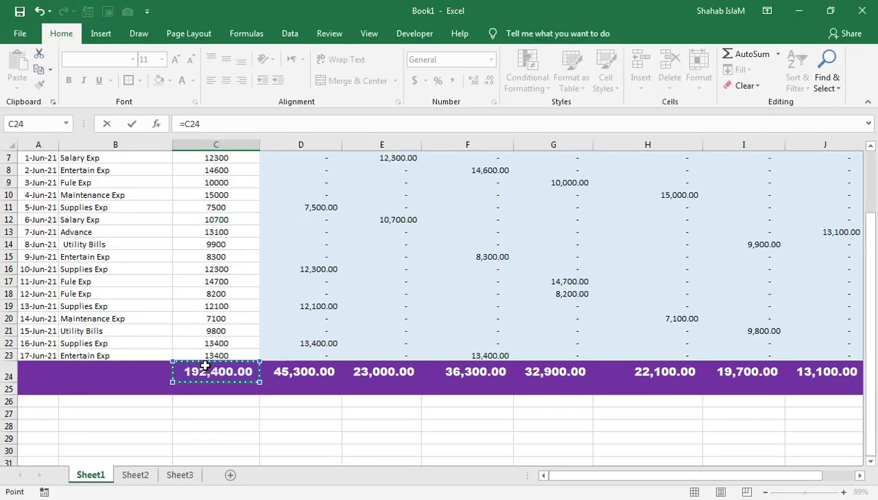
{"action": "key", "text": "Return"}
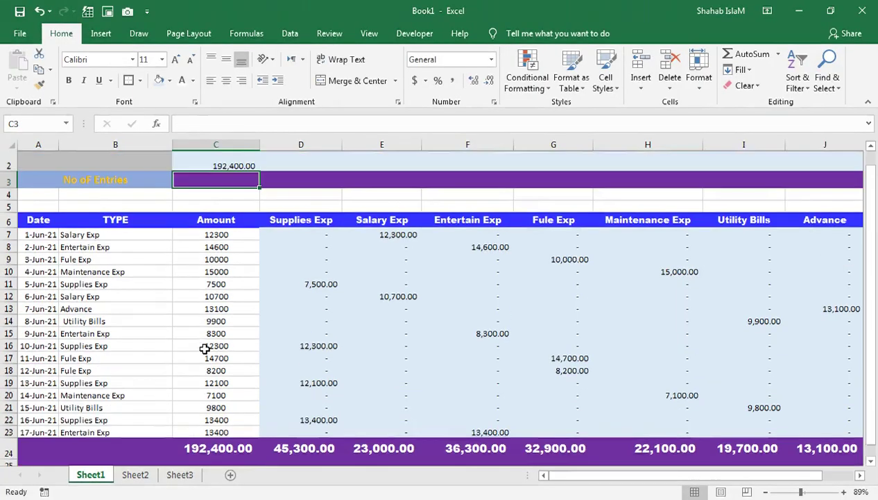
Centre the total in C2 vertically and horizontally and set its font colour to Automatic
{"action": "scroll", "coordinate": [225, 231], "scroll_direction": "up", "scroll_amount": 1}
{"action": "left_click", "coordinate": [234, 191]}
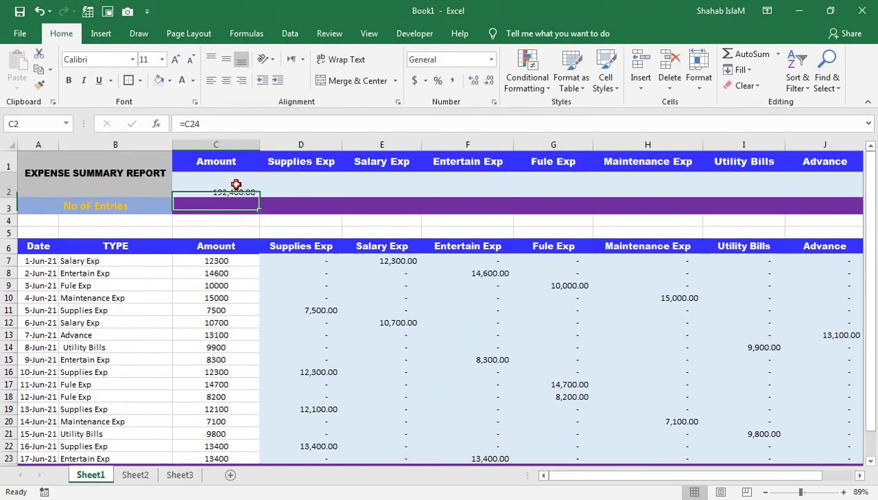
{"action": "left_click", "coordinate": [230, 62]}
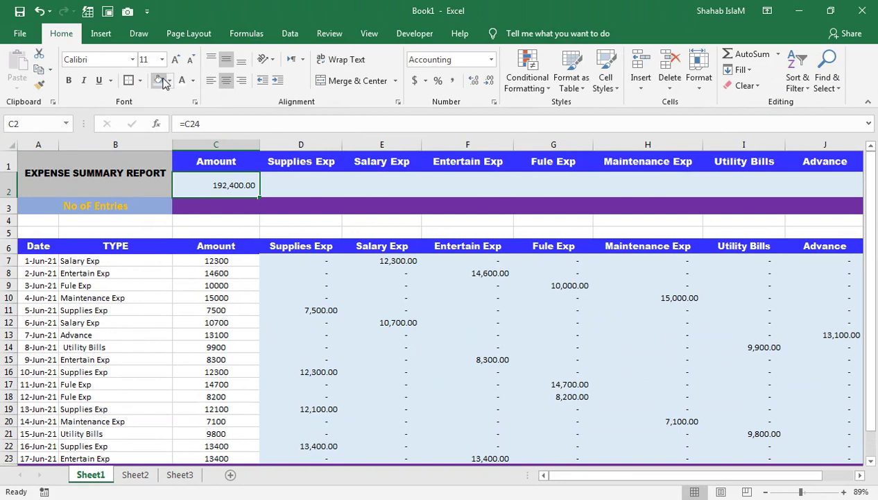
{"action": "left_click", "coordinate": [195, 80]}
{"action": "left_click", "coordinate": [208, 96]}
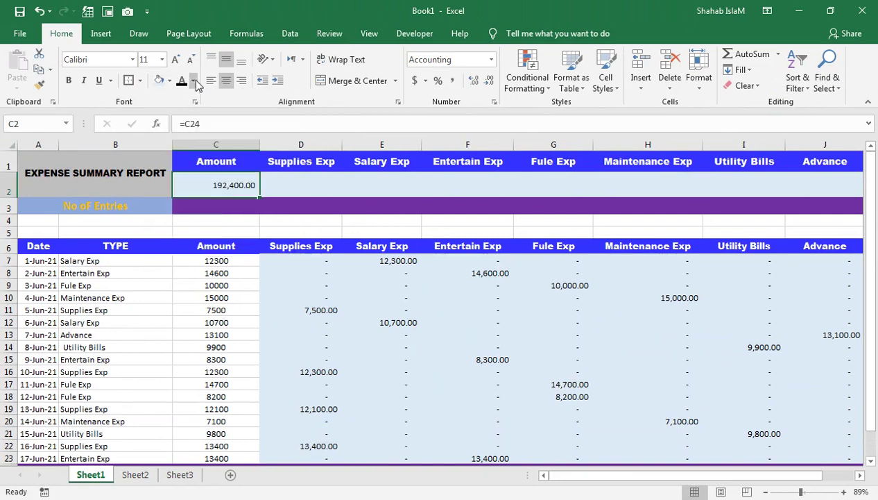
Set the font of the total in C2 to Arial Black, size 14
{"action": "left_click", "coordinate": [134, 60]}
{"action": "scroll", "coordinate": [147, 400], "scroll_direction": "down", "scroll_amount": 1}
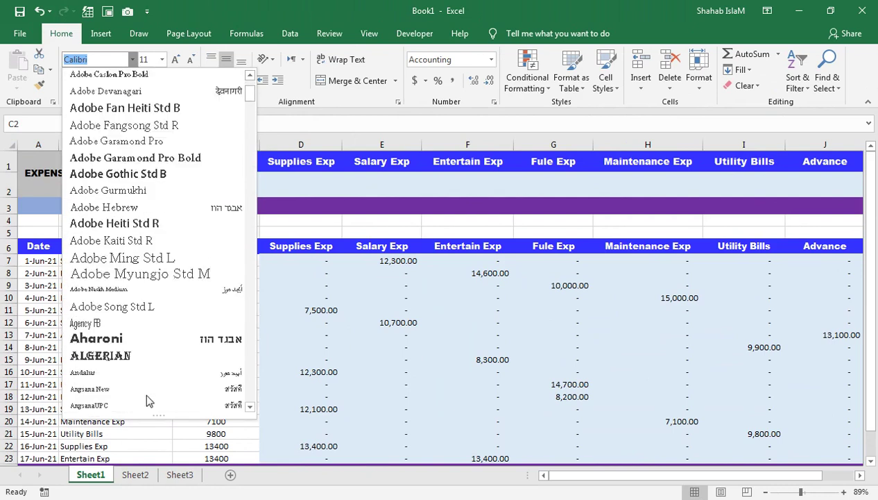
{"action": "scroll", "coordinate": [145, 395], "scroll_direction": "down", "scroll_amount": 2}
{"action": "left_click", "coordinate": [139, 373]}
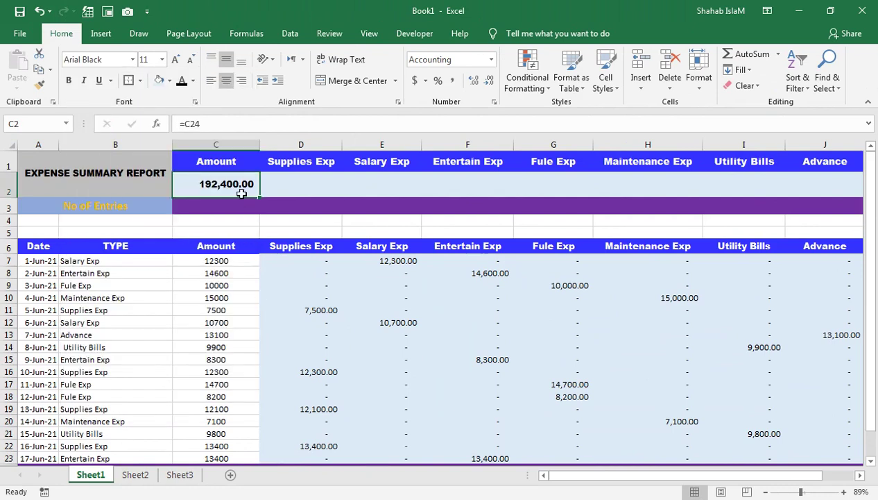
{"action": "left_click", "coordinate": [173, 63]}
{"action": "left_click", "coordinate": [174, 63]}
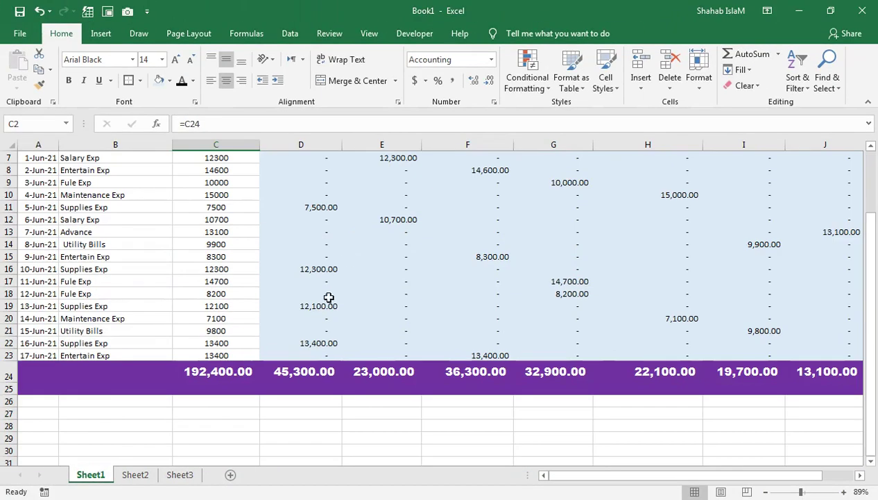
Fill the C2 formula across the summary row through J2 to bring in each expense column's total
{"action": "left_click", "coordinate": [302, 371]}
{"action": "left_click", "coordinate": [357, 368]}
{"action": "left_click", "coordinate": [470, 378]}
{"action": "scroll", "coordinate": [297, 290], "scroll_direction": "up", "scroll_amount": 2}
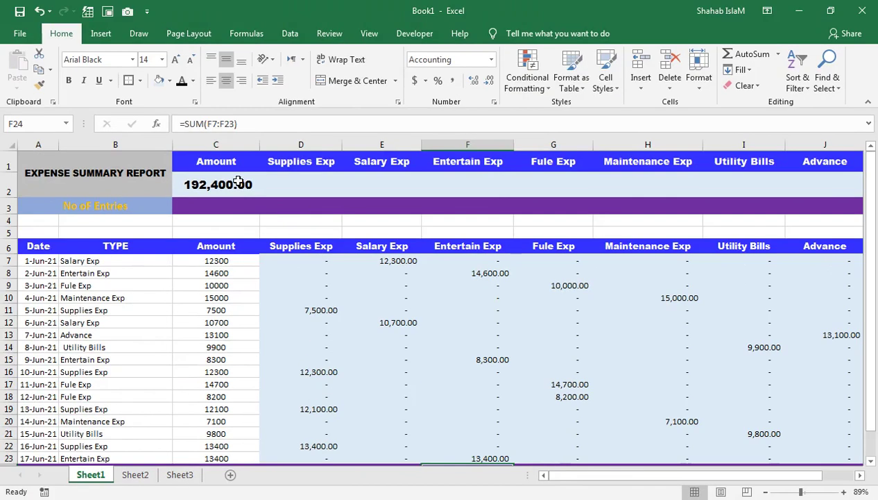
{"action": "left_click", "coordinate": [238, 183]}
{"action": "left_click_drag", "start_coordinate": [258, 198], "coordinate": [838, 186]}
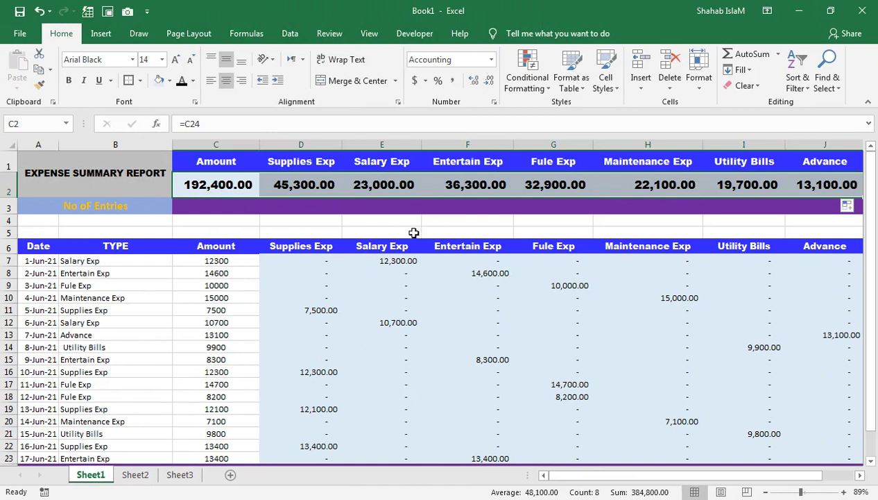
Change the 1-Jun-21 Salary Exp amount in C7 to 25000 to test the summary totals
{"action": "left_click", "coordinate": [205, 264]}
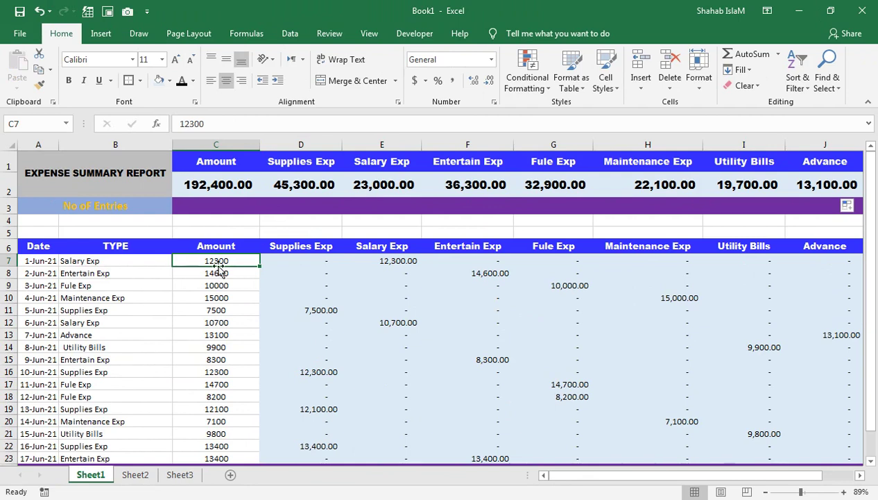
{"action": "type", "text": "25000"}
{"action": "key", "text": "Return"}
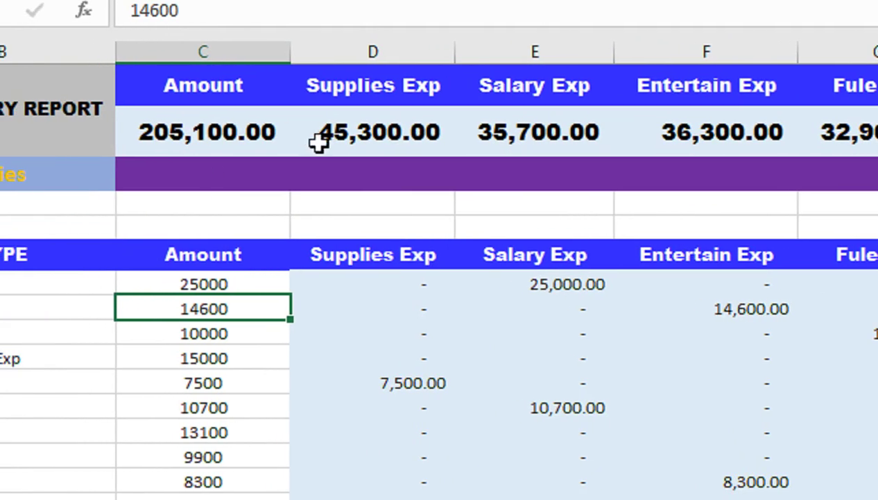
Enter =COUNT(C7:C23) in C3 to count the Amount entries in the No oF Entries row
{"action": "left_click", "coordinate": [210, 173]}
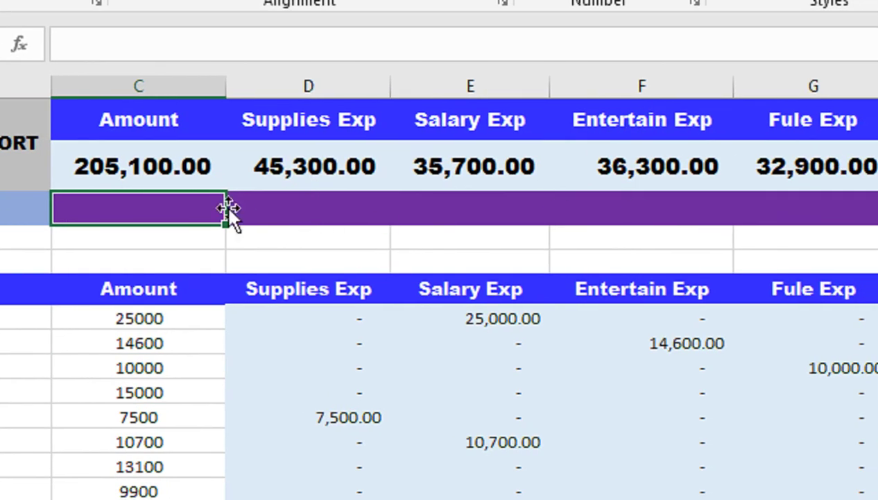
{"action": "type", "text": "=COUNT"}
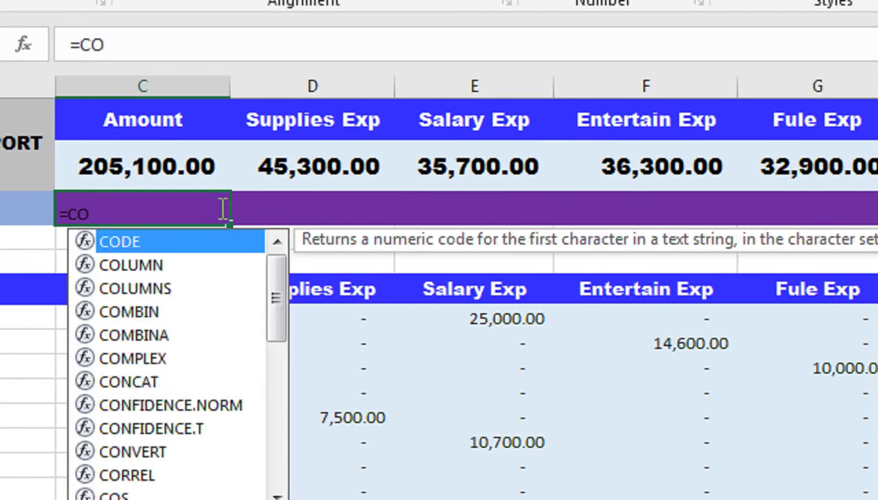
{"action": "type", "text": "("}
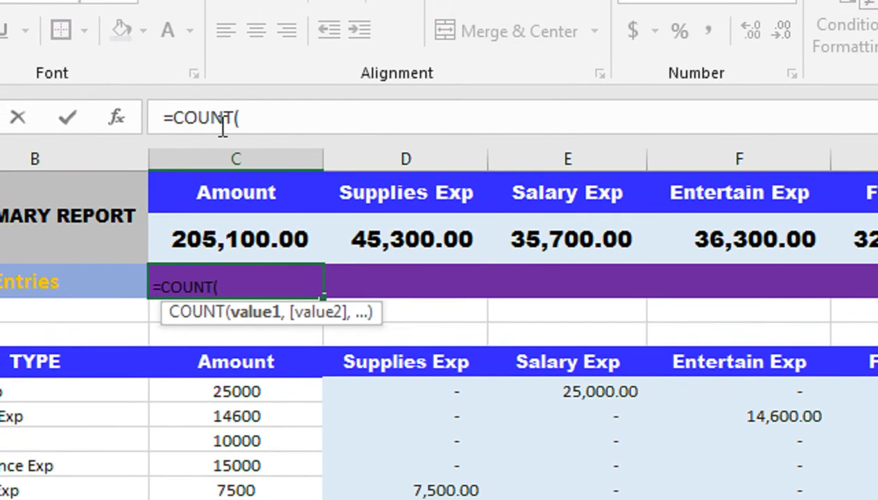
{"action": "left_click", "coordinate": [238, 391]}
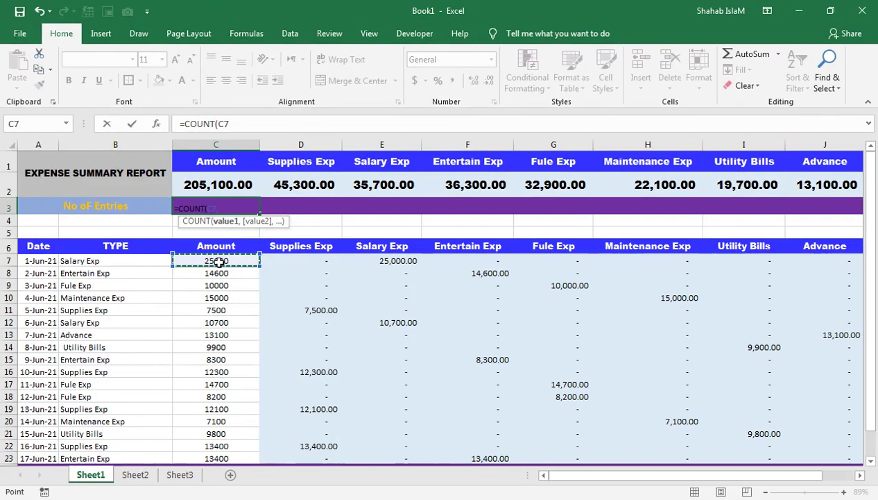
{"action": "key", "text": "shift+Down"}
{"action": "key", "text": "shift+Down"}
{"action": "key", "text": "shift+Down"}
{"action": "key", "text": "shift+Down"}
{"action": "key", "text": "shift+Down"}
{"action": "key", "text": "shift+Down"}
{"action": "key", "text": "shift+Down"}
{"action": "key", "text": "shift+Down"}
{"action": "key", "text": "shift+Down"}
{"action": "key", "text": "shift+Down"}
{"action": "key", "text": "shift+Down"}
{"action": "key", "text": "shift+Down"}
{"action": "key", "text": "shift+Down"}
{"action": "key", "text": "shift+Down"}
{"action": "key", "text": "shift+Down"}
{"action": "key", "text": "shift+Down"}
{"action": "key", "text": "shift+Down"}
{"action": "key", "text": "shift+Down"}
{"action": "key", "text": "shift+Down"}
{"action": "key", "text": "shift+Down"}
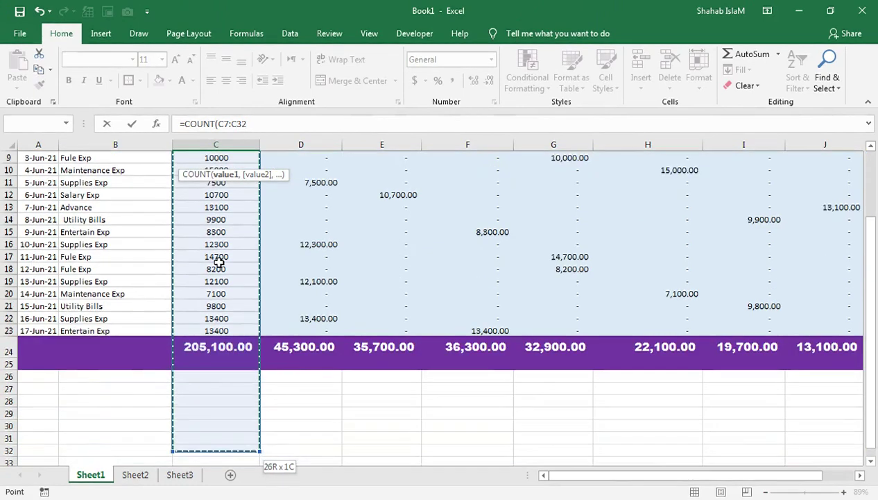
{"action": "key", "text": "shift+Down"}
{"action": "key", "text": "shift+Up"}
{"action": "key", "text": "shift+Up"}
{"action": "key", "text": "shift+Up"}
{"action": "key", "text": "shift+Up"}
{"action": "key", "text": "shift+Up"}
{"action": "key", "text": "shift+Up"}
{"action": "key", "text": "shift+Up"}
{"action": "key", "text": "shift+Up"}
{"action": "key", "text": "shift+Up"}
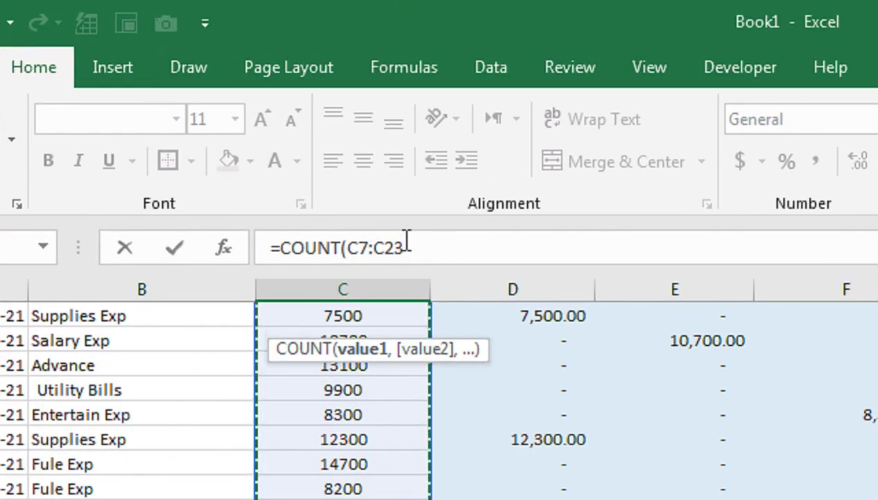
{"action": "type", "text": ")"}
{"action": "key", "text": "Return"}
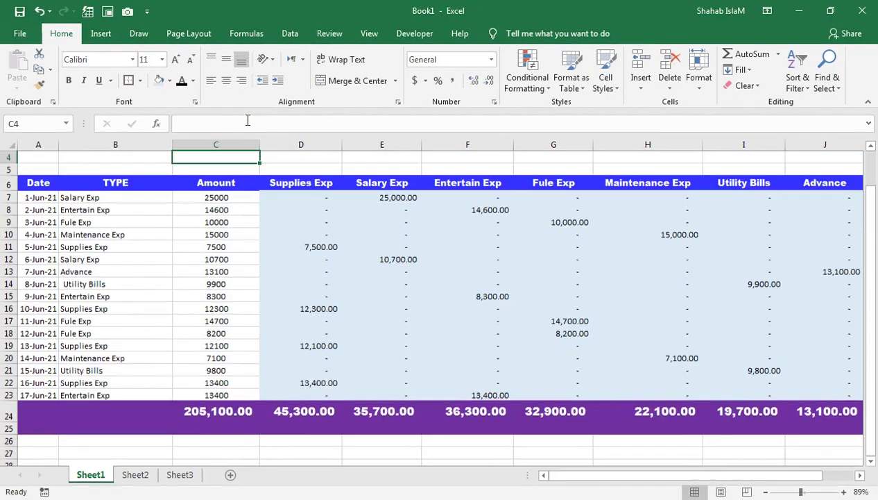
{"action": "scroll", "coordinate": [222, 343], "scroll_direction": "up", "scroll_amount": 2}
{"action": "left_click", "coordinate": [221, 205]}
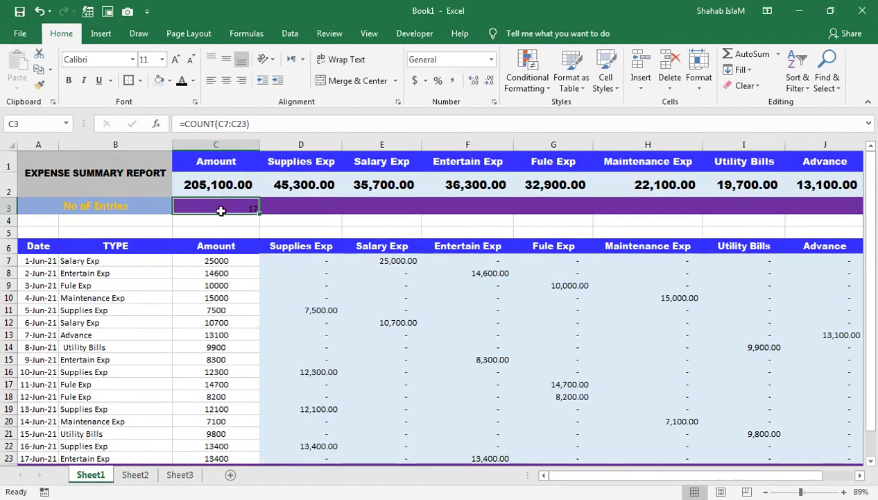
Copy the formatting of the Amount total in C24 onto C3 and set C3's number format to General
{"action": "scroll", "coordinate": [243, 272], "scroll_direction": "down", "scroll_amount": 1}
{"action": "left_click", "coordinate": [234, 409]}
{"action": "scroll", "coordinate": [121, 274], "scroll_direction": "up", "scroll_amount": 1}
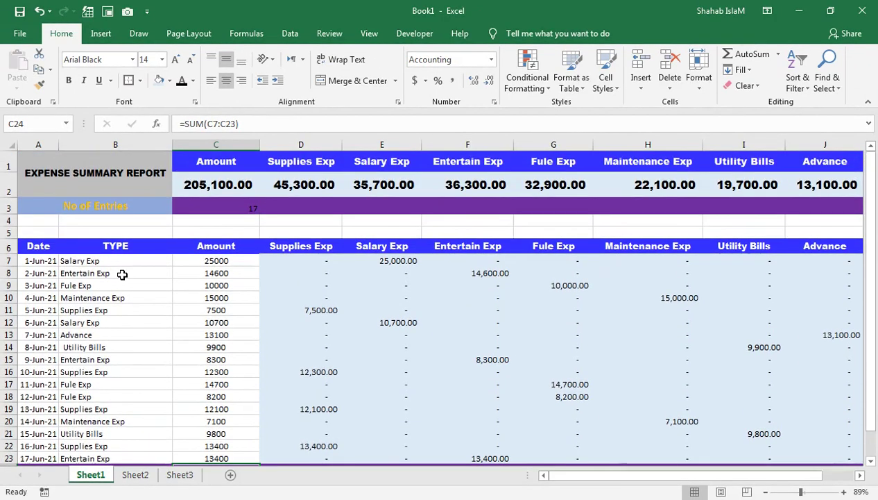
{"action": "left_click", "coordinate": [39, 84]}
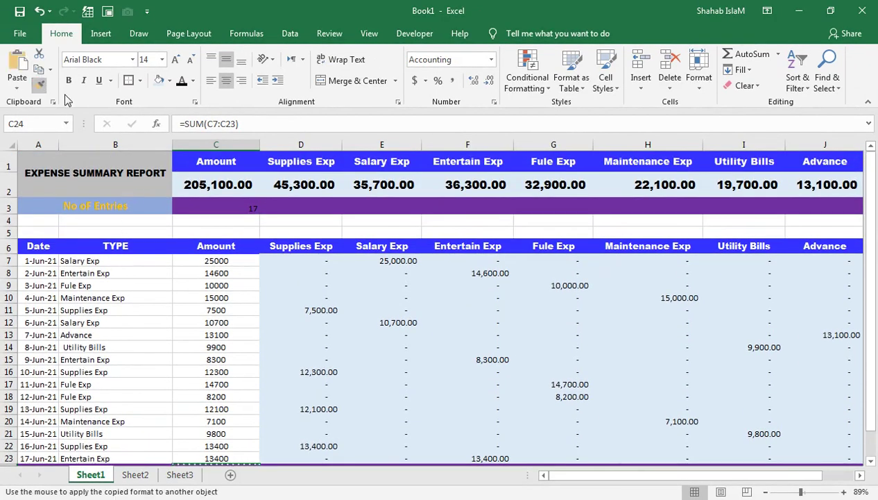
{"action": "left_click", "coordinate": [224, 207]}
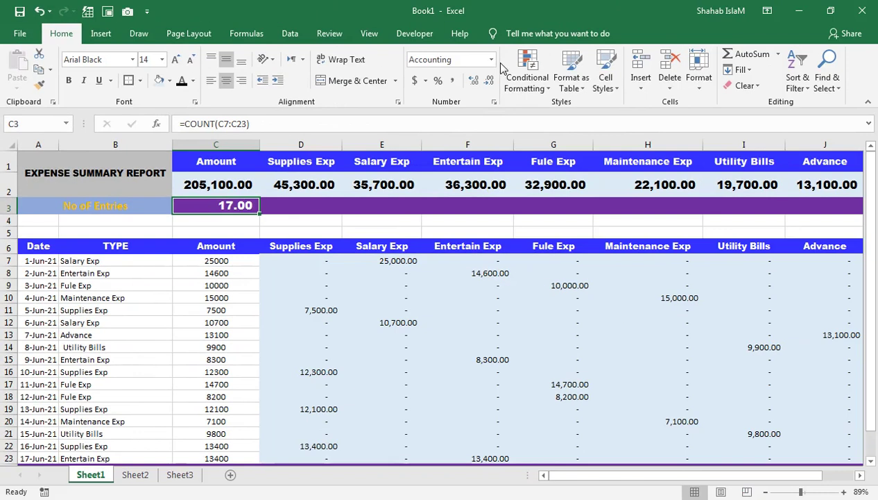
{"action": "left_click", "coordinate": [491, 60]}
{"action": "left_click", "coordinate": [478, 82]}
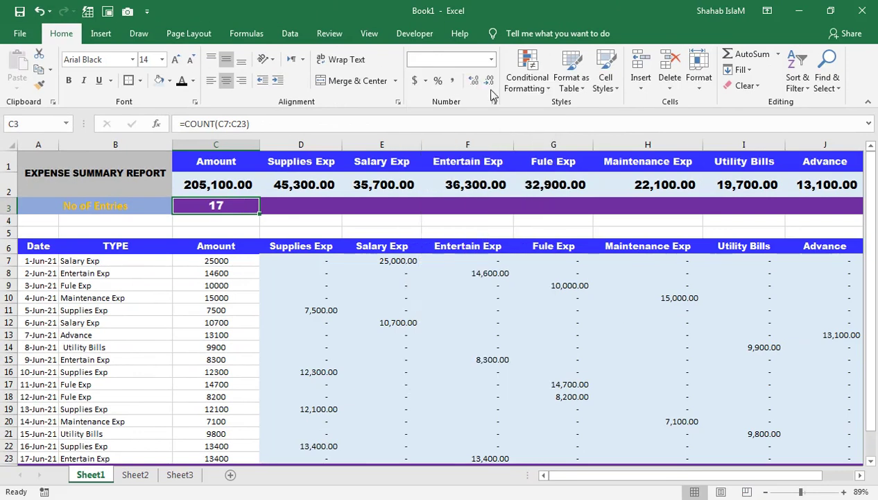
Enter =COUNTIF(D7:D23,">0") in D3 to count the Supplies Exp entries
{"action": "left_click", "coordinate": [276, 205]}
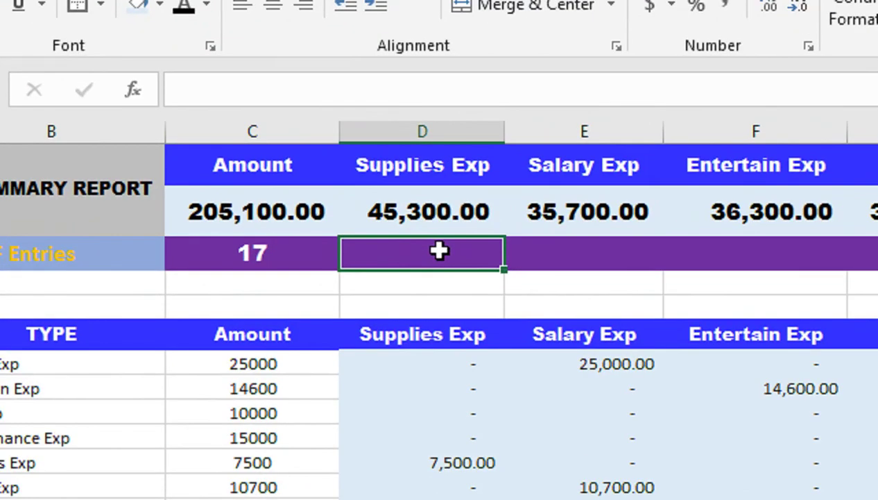
{"action": "type", "text": "=COUNT"}
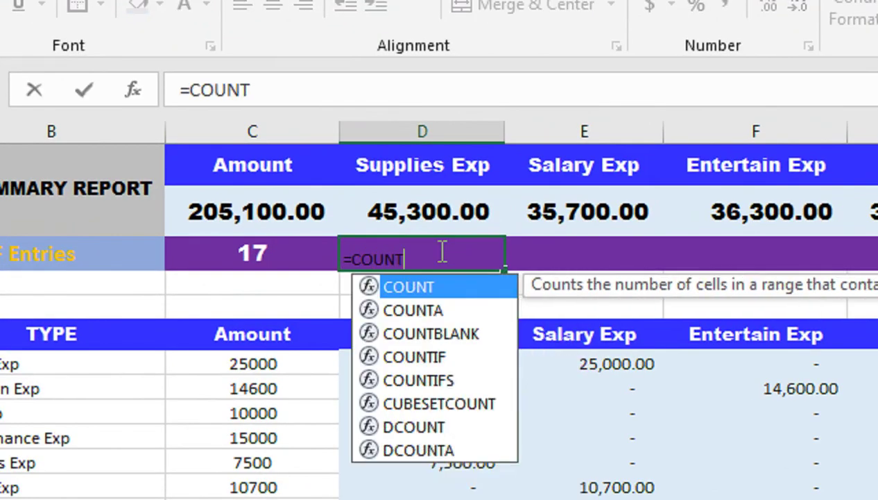
{"action": "type", "text": "IF("}
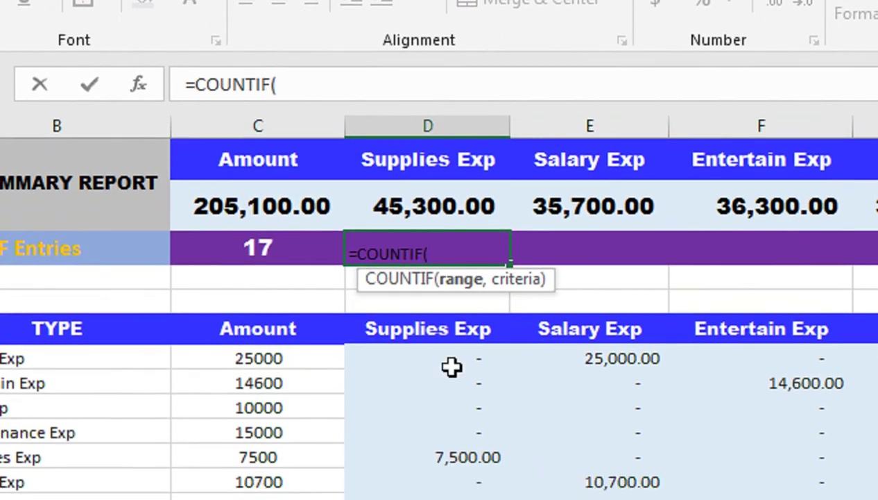
{"action": "left_click", "coordinate": [452, 423]}
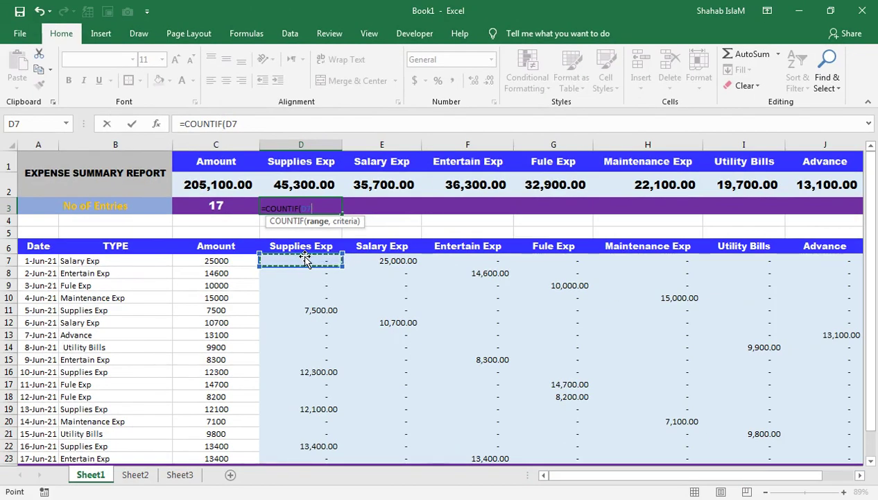
{"action": "left_click_drag", "start_coordinate": [305, 258], "coordinate": [333, 360]}
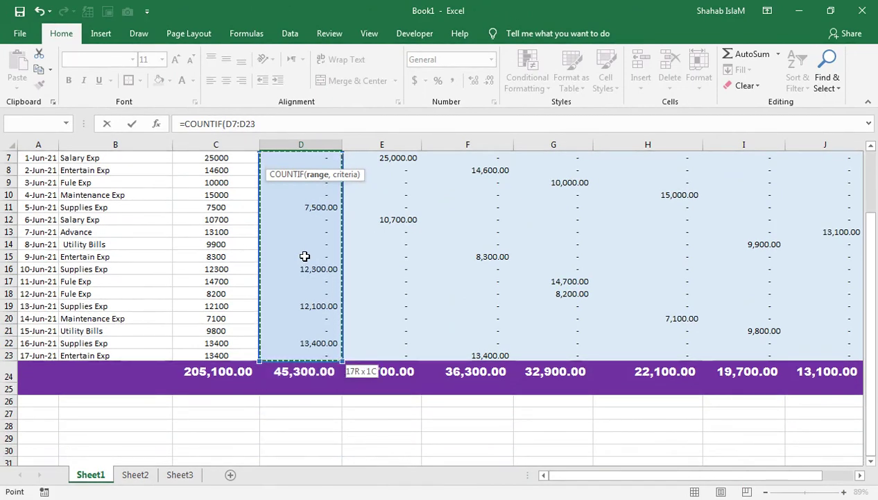
{"action": "type", "text": ",\">0"}
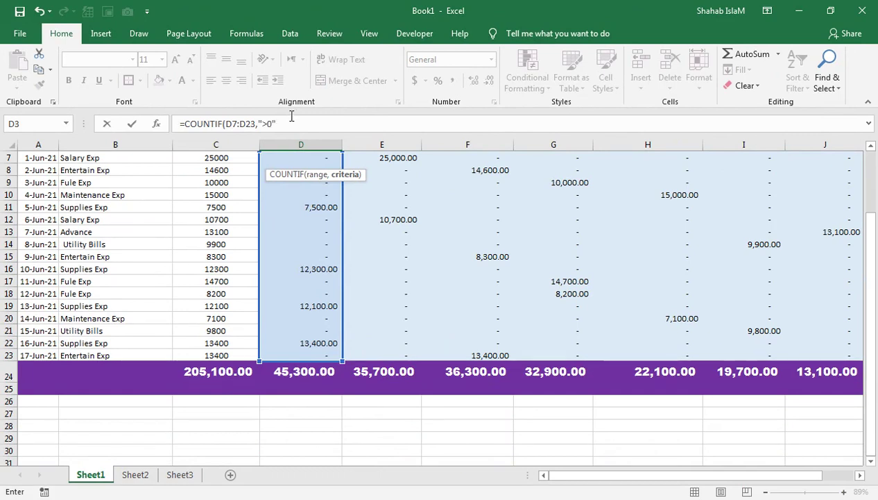
{"action": "type", "text": "\")"}
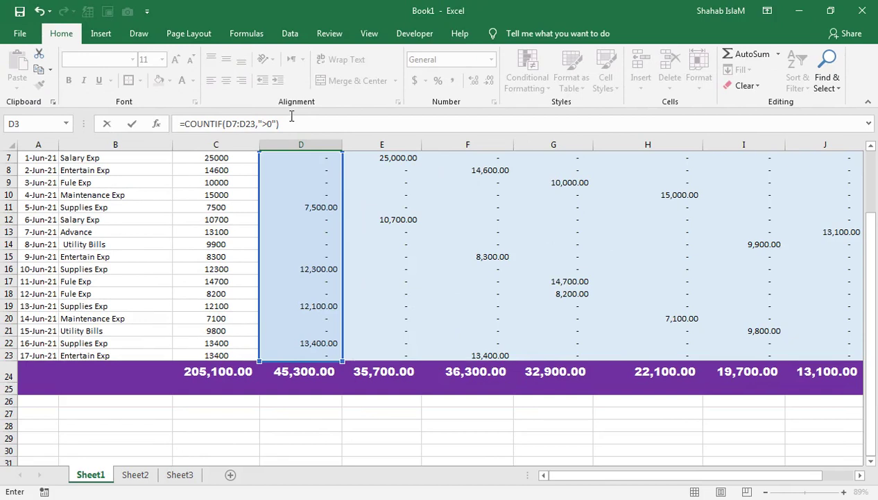
{"action": "key", "text": "Return"}
Copy the formatting of the entry count in C3 onto D3
{"action": "scroll", "coordinate": [312, 175], "scroll_direction": "up", "scroll_amount": 1}
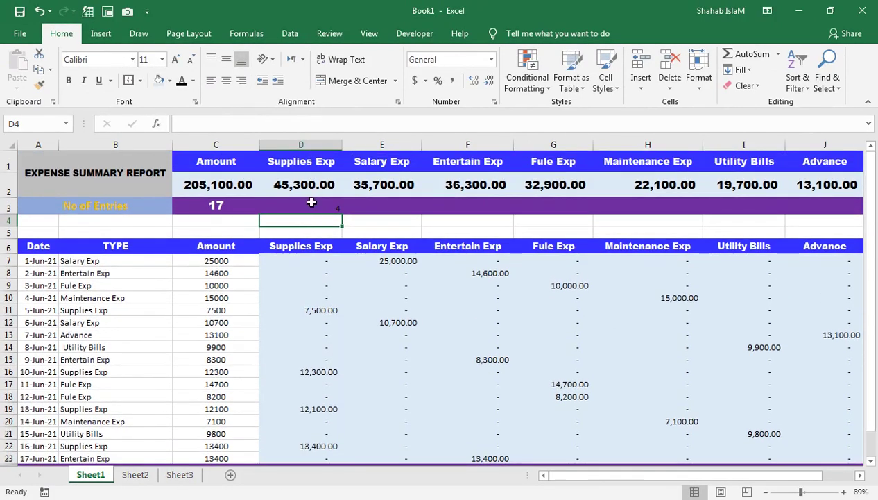
{"action": "left_click", "coordinate": [311, 202]}
{"action": "left_click", "coordinate": [216, 205]}
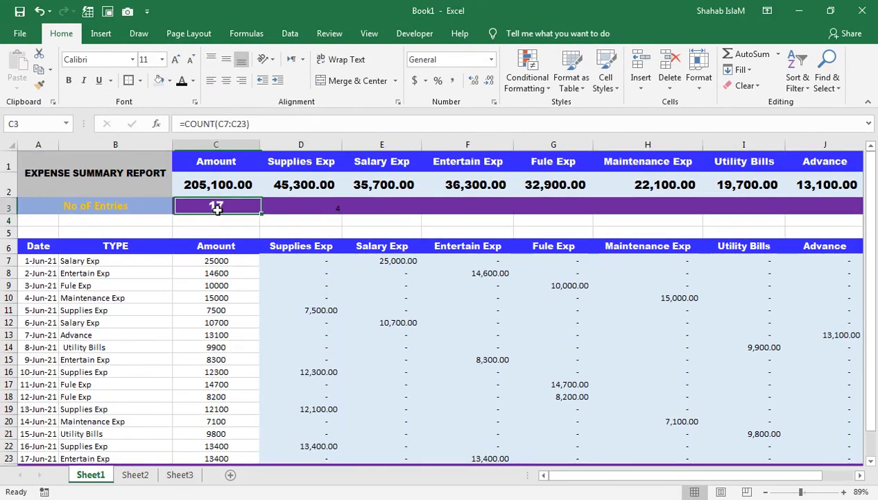
{"action": "left_click", "coordinate": [40, 84]}
{"action": "left_click", "coordinate": [316, 206]}
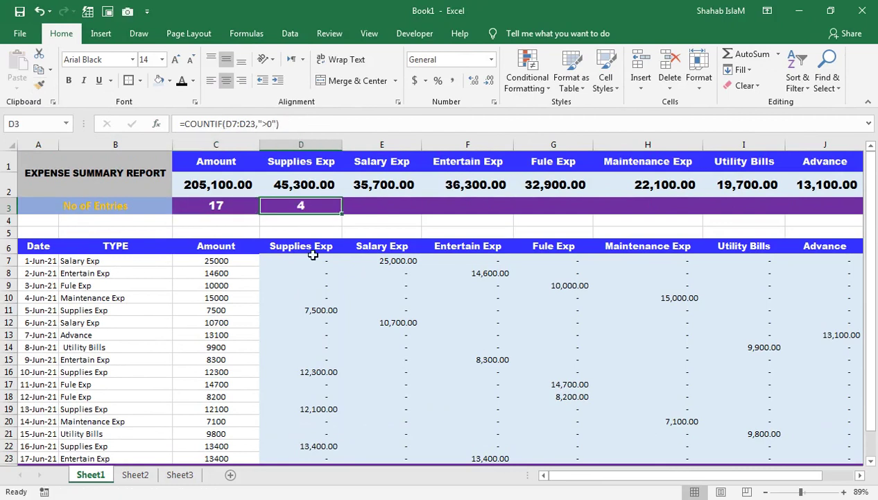
Fill the D3 COUNTIF formula across the No oF Entries row through J3 to count each expense column's entries
{"action": "scroll", "coordinate": [303, 246], "scroll_direction": "down", "scroll_amount": 1}
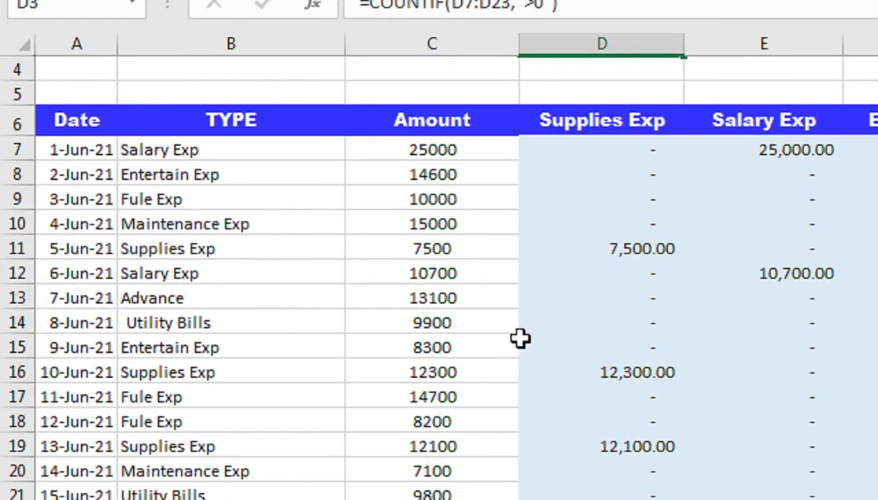
{"action": "scroll", "coordinate": [278, 297], "scroll_direction": "up", "scroll_amount": 1}
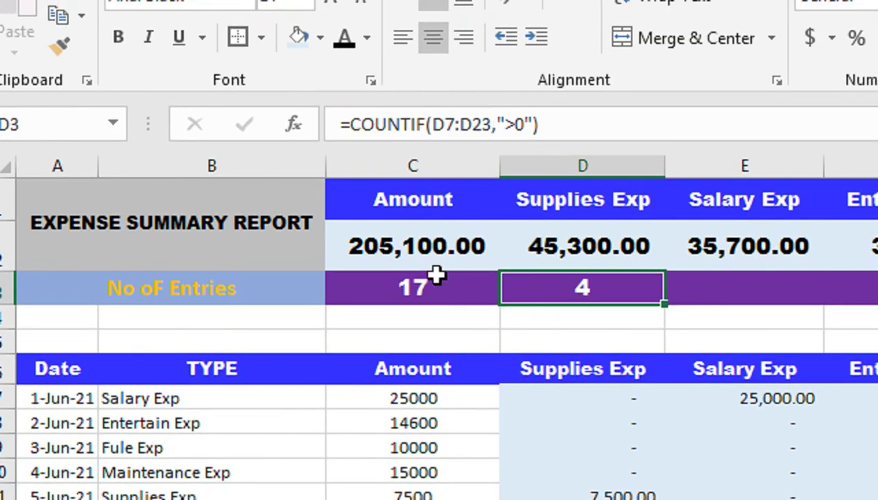
{"action": "left_click", "coordinate": [435, 263]}
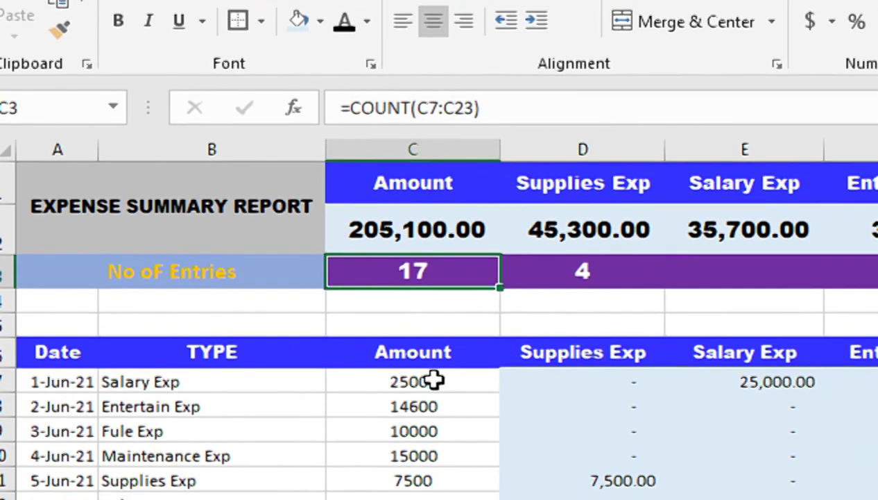
{"action": "left_click", "coordinate": [585, 257]}
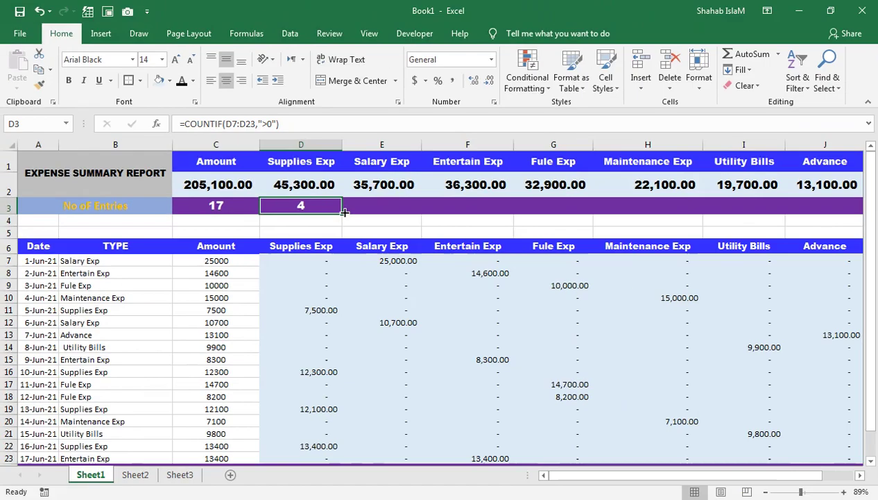
{"action": "left_click_drag", "start_coordinate": [664, 200], "coordinate": [795, 236]}
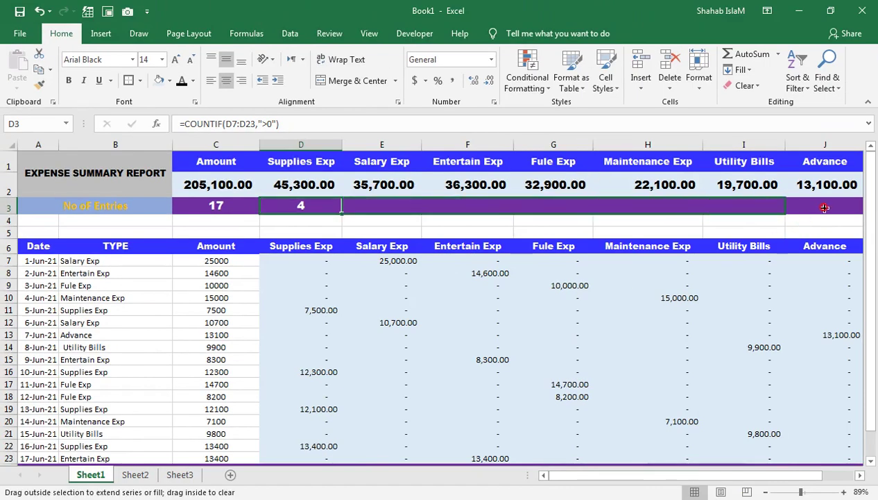
{"action": "left_click_drag", "start_coordinate": [825, 207], "coordinate": [825, 202]}
{"action": "left_click", "coordinate": [442, 203]}
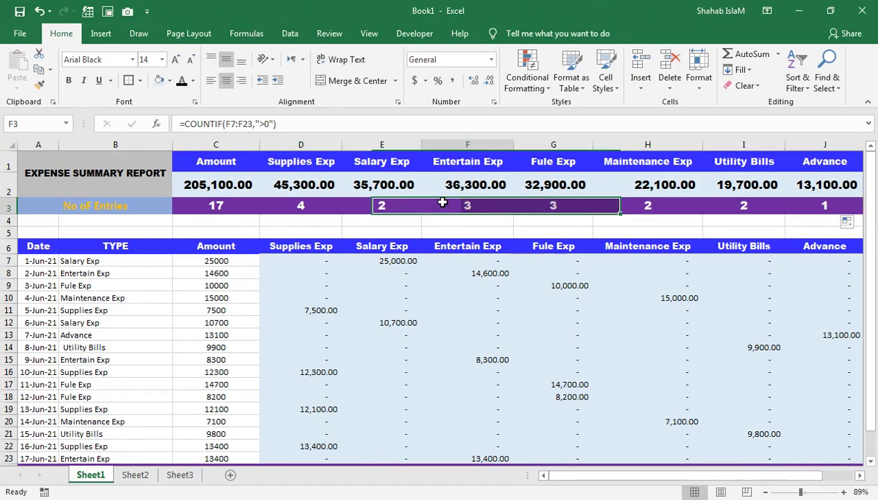